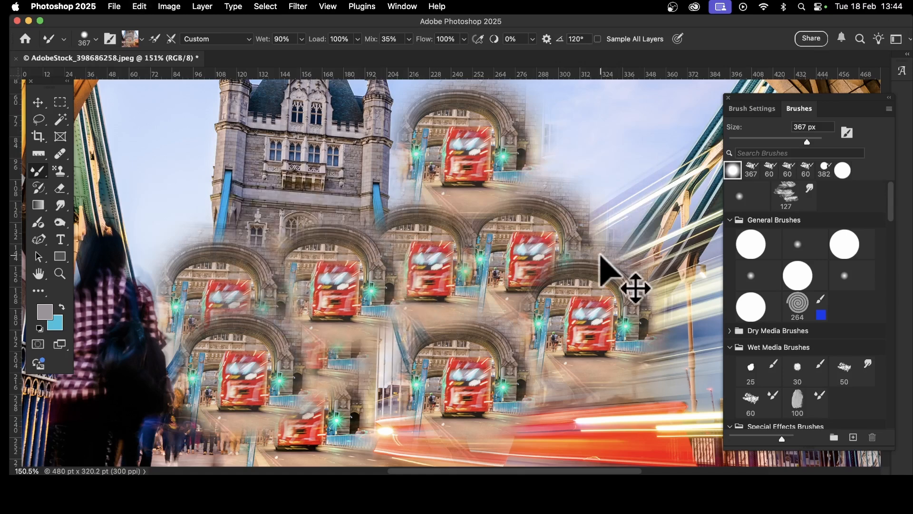
# Step: Undo the bus scene stamps painted over the photo
pyautogui.press('super+z')
pyautogui.press('super+z')
pyautogui.press('super+z')
pyautogui.press('super+z')
pyautogui.press('super+z')
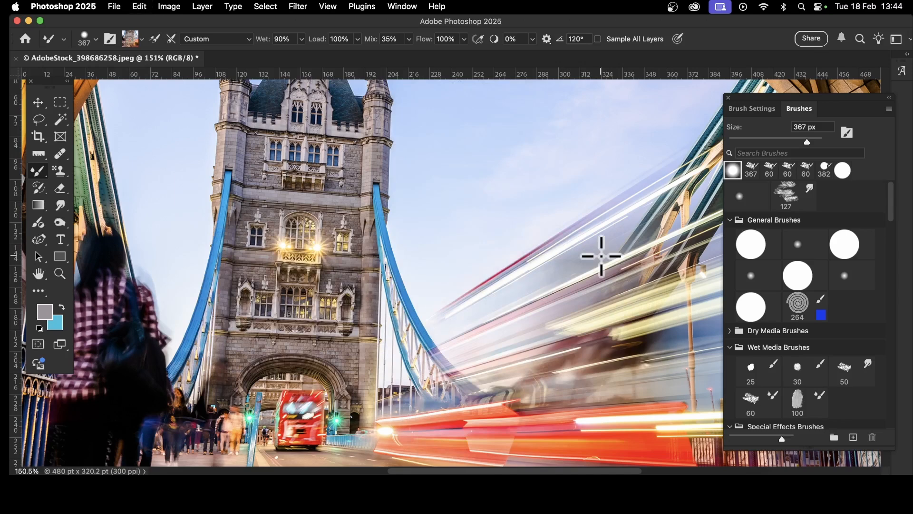
# Step: Select the Mixer Brush Tool and look over its brush size, hardness and brush load options
pyautogui.rightClick(42, 175)
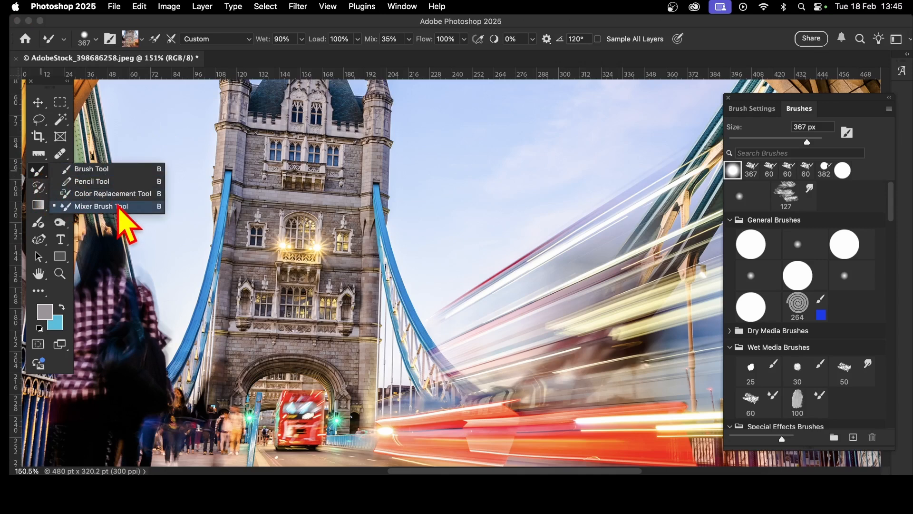
pyautogui.click(118, 206)
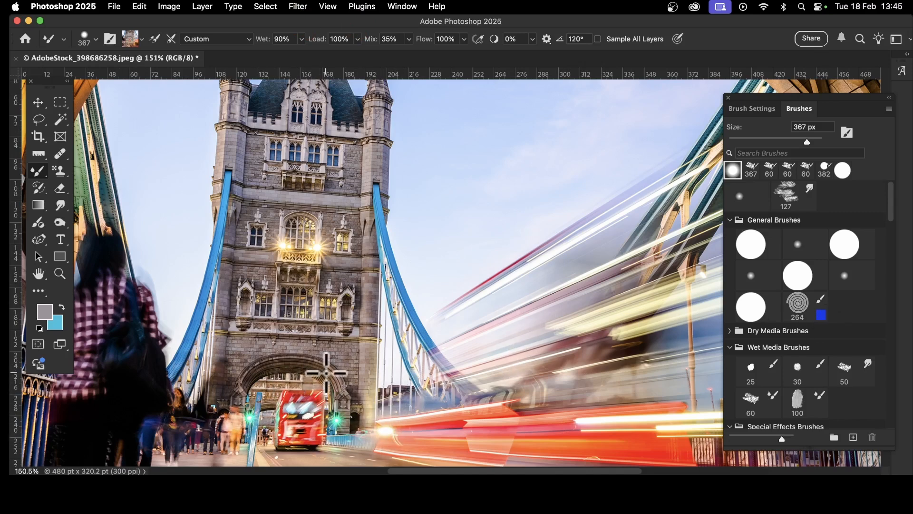
pyautogui.click(95, 40)
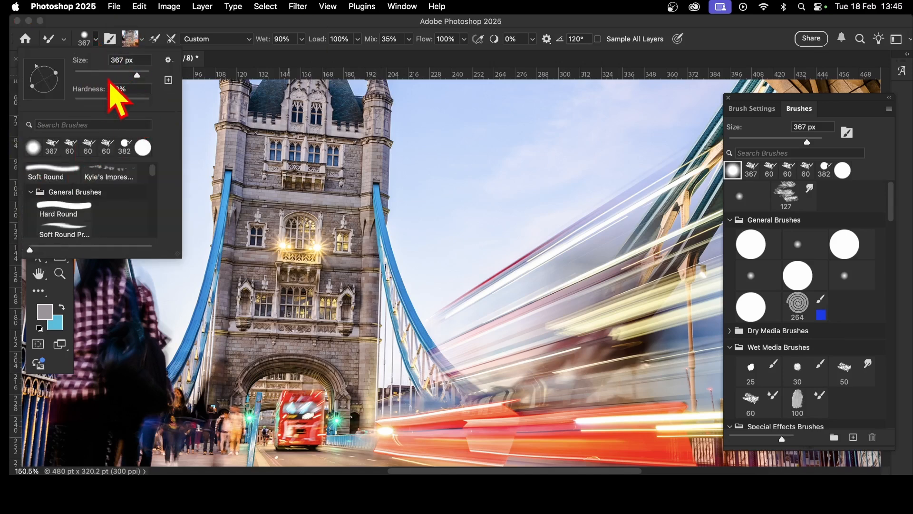
pyautogui.click(112, 19)
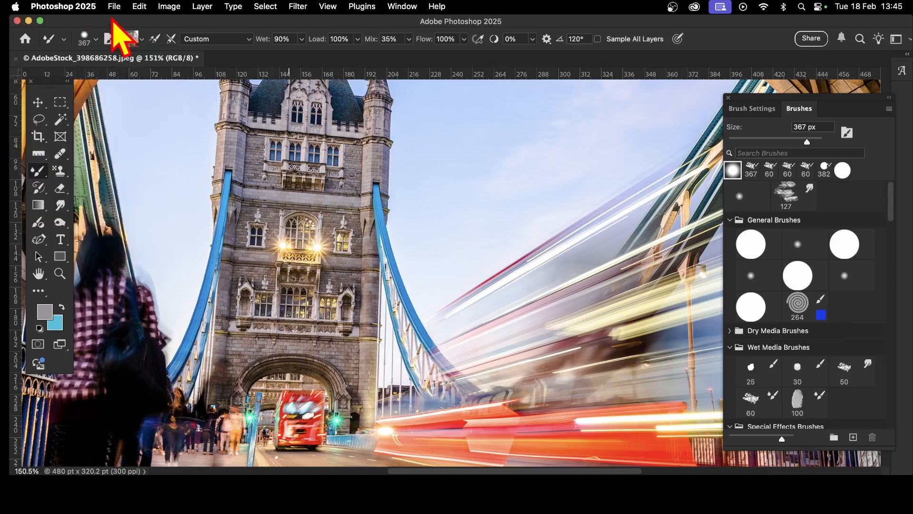
pyautogui.click(142, 41)
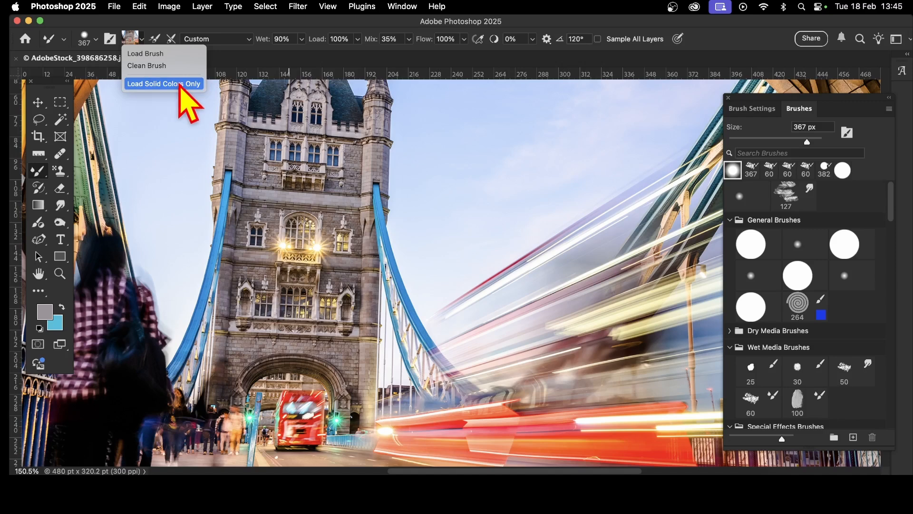
pyautogui.click(234, 23)
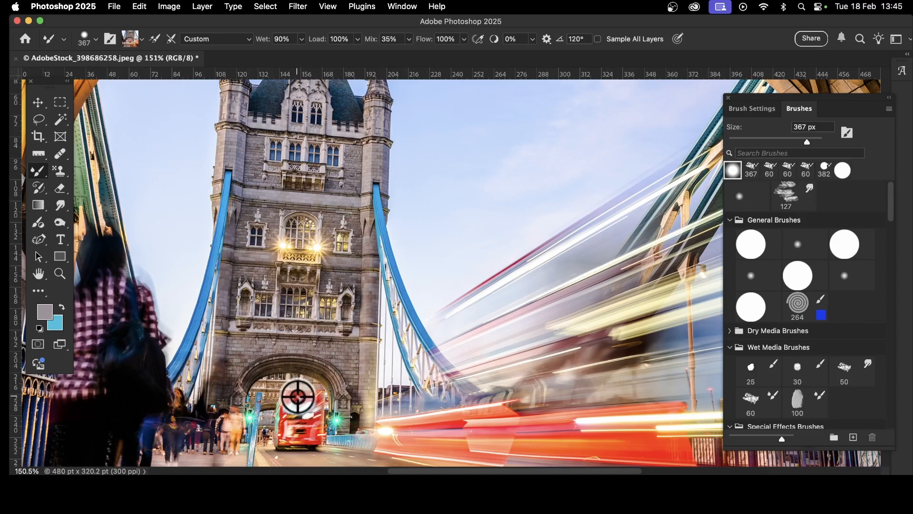
# Step: Sample the red bus under the tower arch and stamp one copy in the sky beside the tower
pyautogui.moveTo(300, 394)
pyautogui.mouseDown()
pyautogui.moveTo(302, 384)
pyautogui.moveTo(323, 380)
pyautogui.mouseUp()
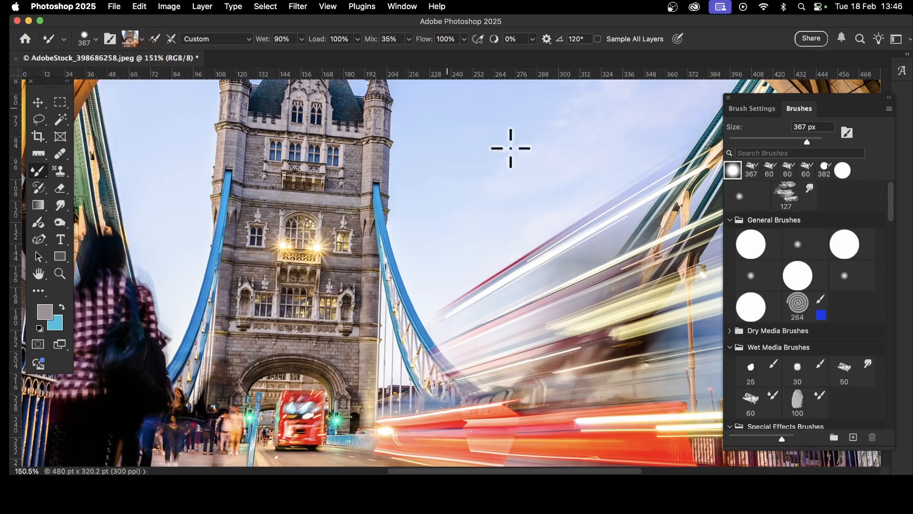
pyautogui.click(449, 194)
# Step: Stamp four more bus copies over the sky and light trails, and undo those four stamps
pyautogui.click(632, 210)
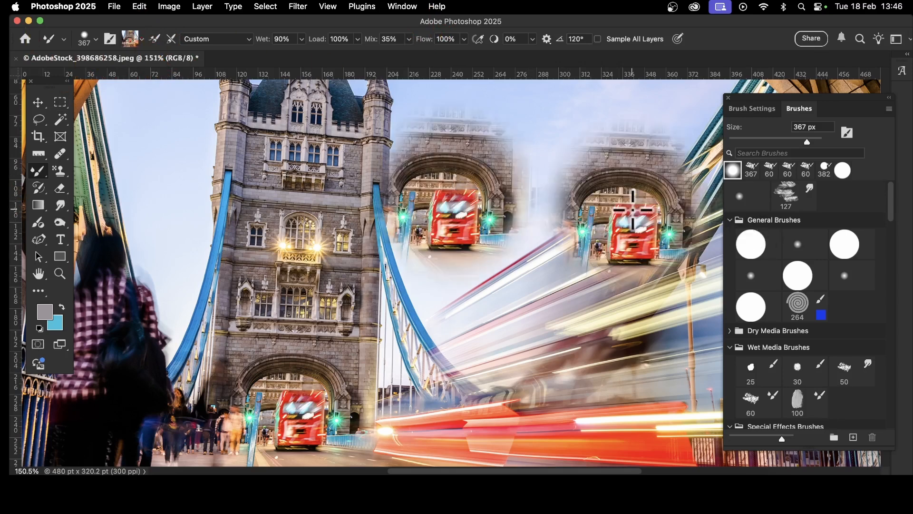
pyautogui.click(535, 300)
pyautogui.click(532, 178)
pyautogui.click(611, 329)
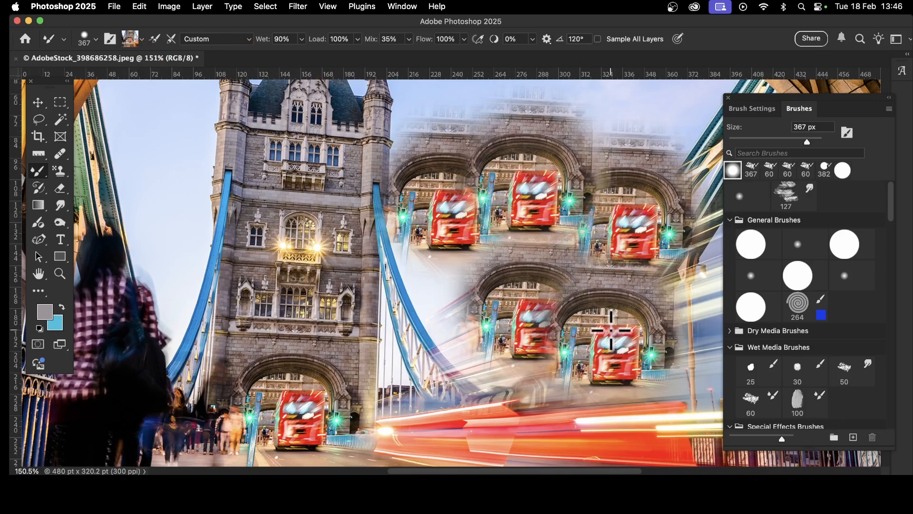
pyautogui.press('super+z')
pyautogui.press('super+z')
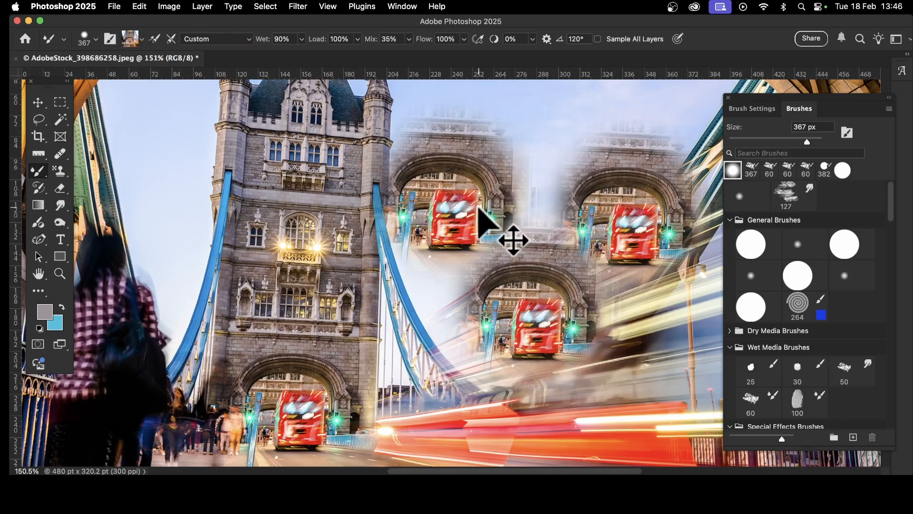
pyautogui.press('super+z')
pyautogui.press('super+z')
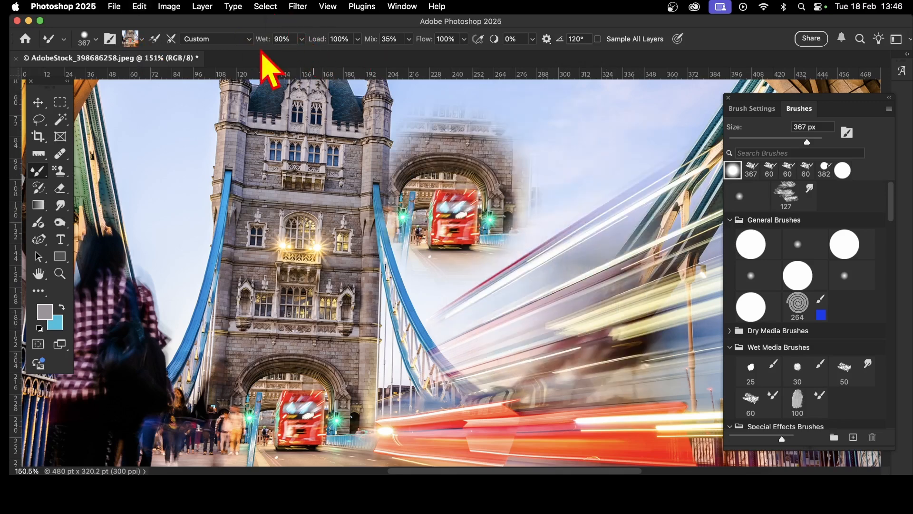
# Step: Set the Mixer Brush wetness to 0% and check the list of blending brush combinations
pyautogui.click(300, 40)
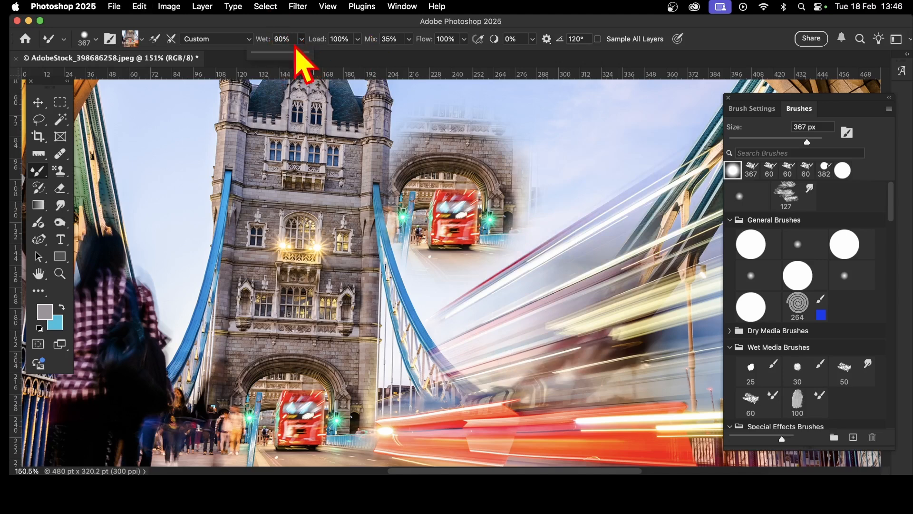
pyautogui.moveTo(295, 48); pyautogui.dragTo(236, 24)
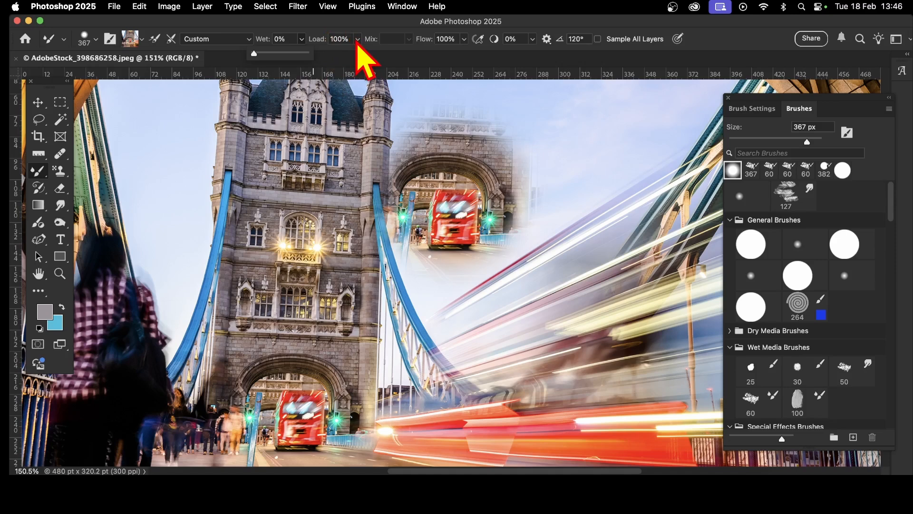
pyautogui.click(249, 40)
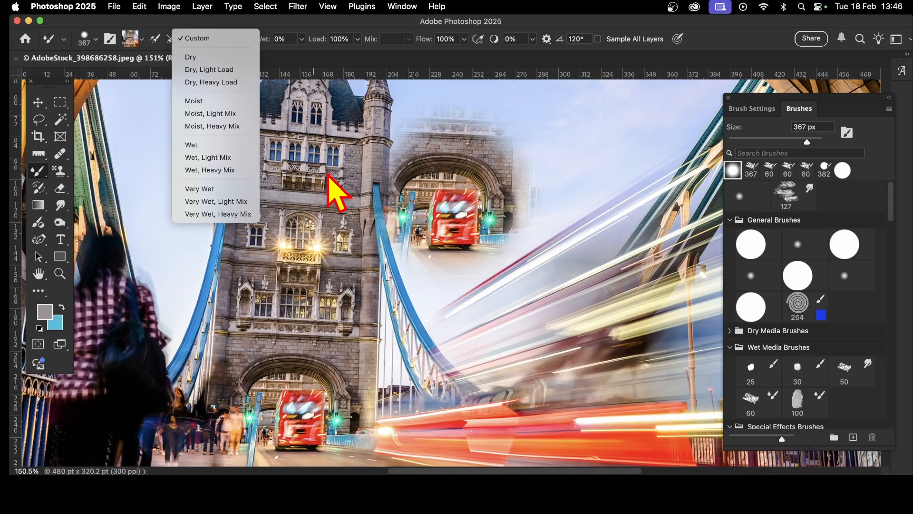
pyautogui.click(364, 25)
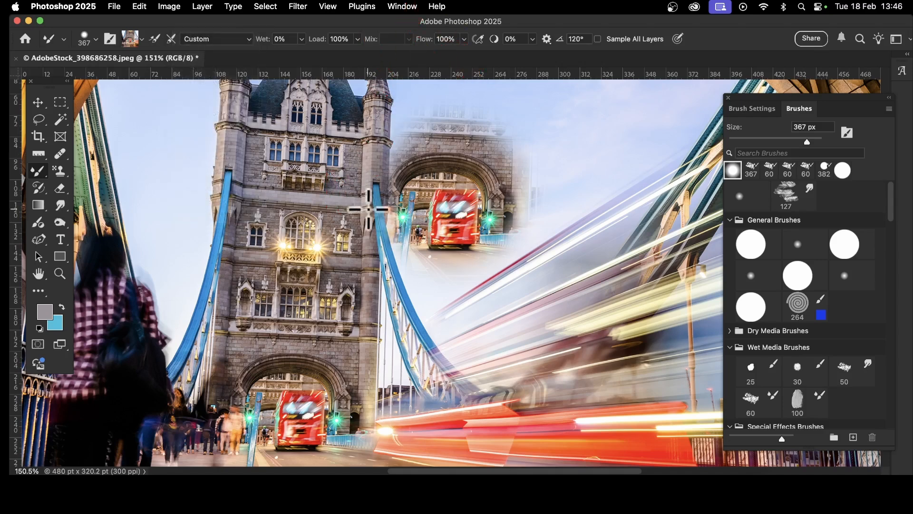
# Step: Stamp four soft-edged copies of the bus scene over the tower, the sky and the light trails
pyautogui.click(333, 254)
pyautogui.click(448, 345)
pyautogui.click(554, 271)
pyautogui.click(340, 220)
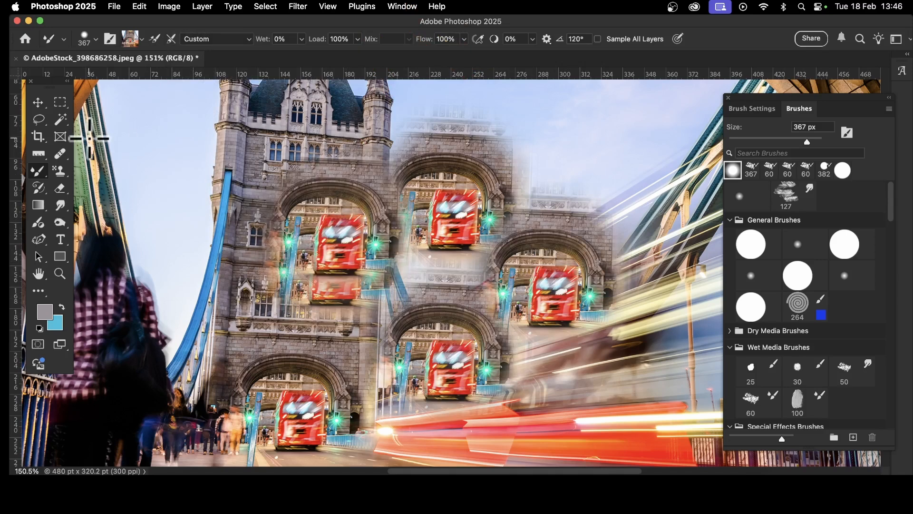
# Step: Set the brush hardness to 100% and stamp hard-edged bus scenes over the tower and pedestrian, including one sampled from the overlapping copies
pyautogui.click(97, 39)
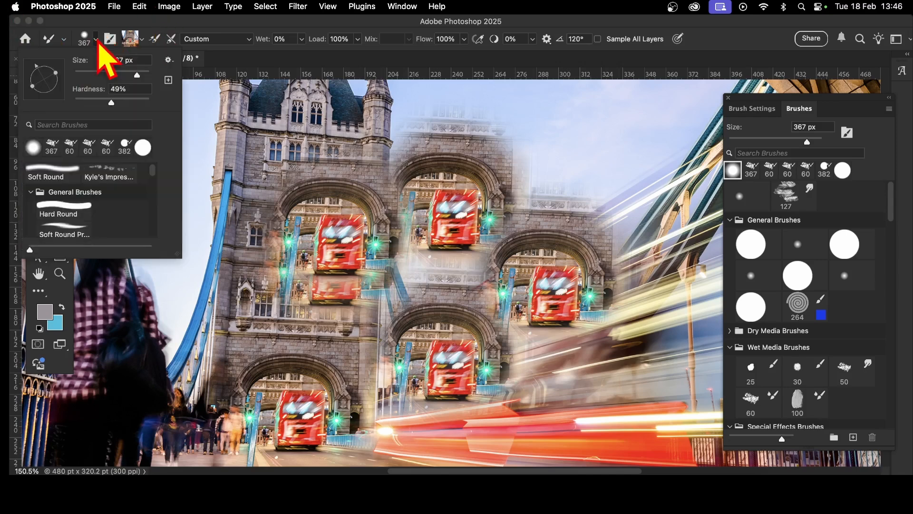
pyautogui.moveTo(112, 102)
pyautogui.mouseDown()
pyautogui.moveTo(162, 104)
pyautogui.moveTo(88, 102)
pyautogui.moveTo(161, 114)
pyautogui.mouseUp()
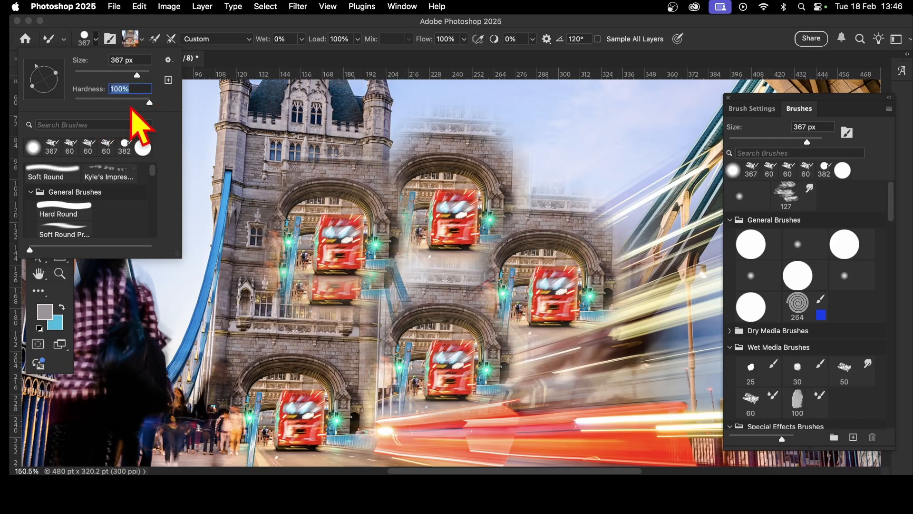
pyautogui.click(325, 161)
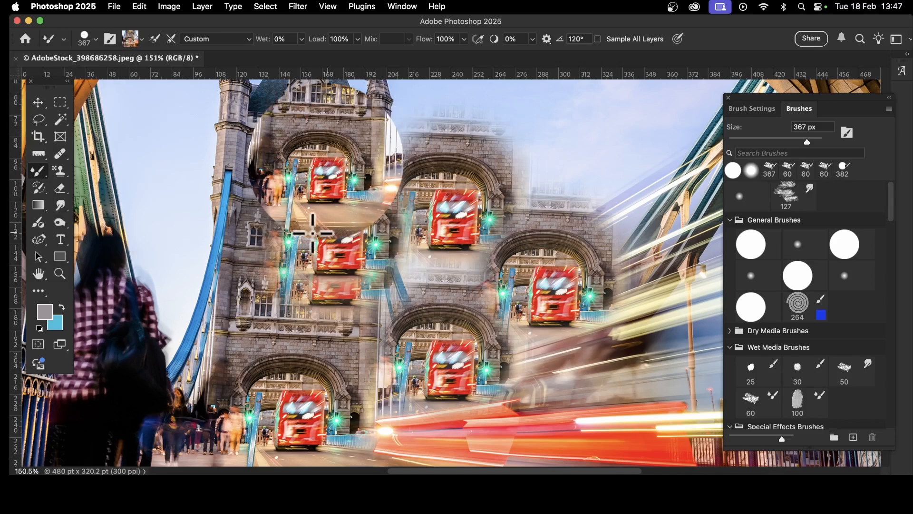
pyautogui.click(477, 270)
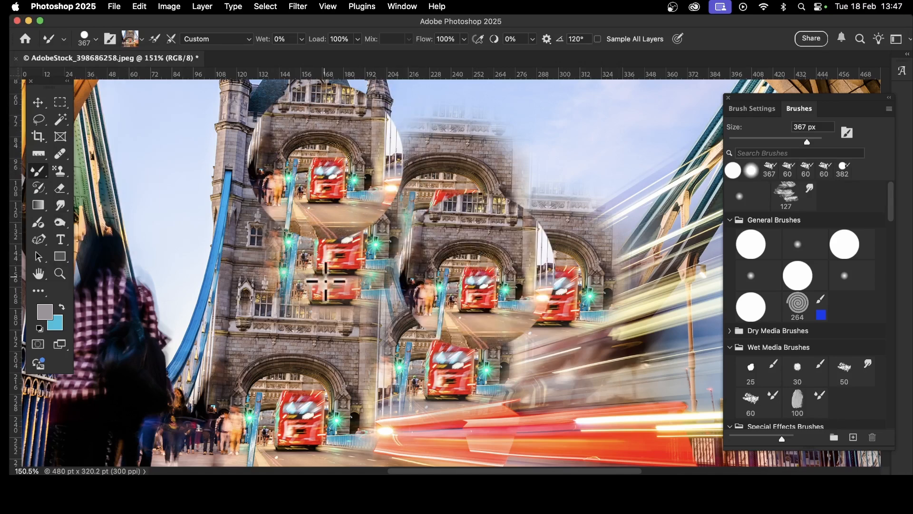
pyautogui.click(332, 296)
pyautogui.click(208, 248)
pyautogui.click(136, 183)
pyautogui.click(164, 345)
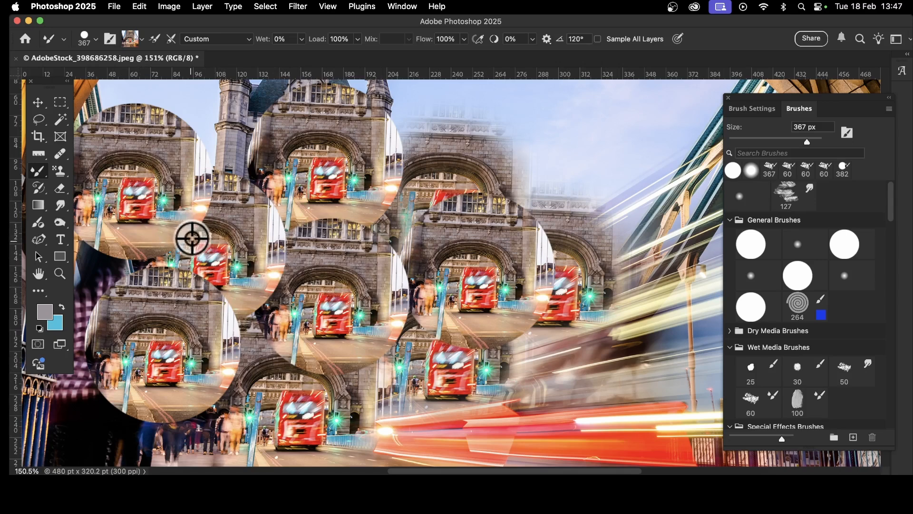
pyautogui.click(438, 212)
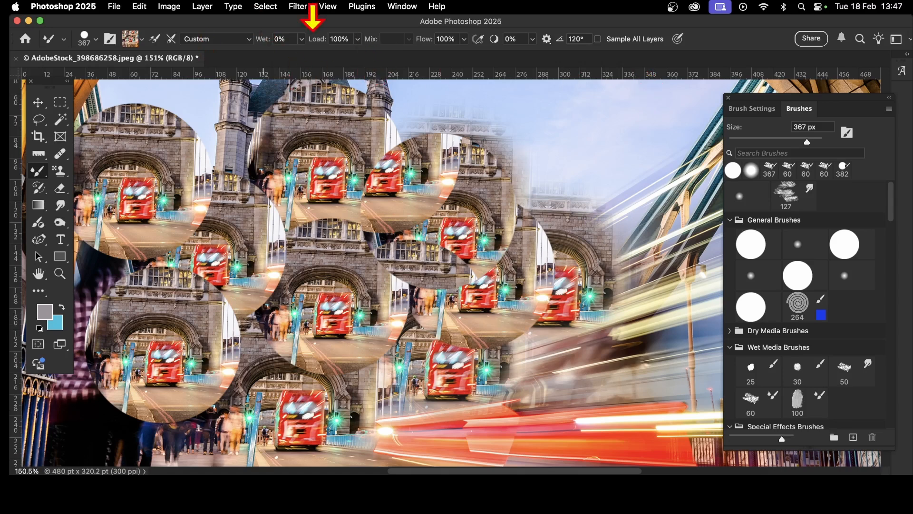
# Step: Choose the 100 px mixer brush from the Wet Media Brushes
pyautogui.click(95, 39)
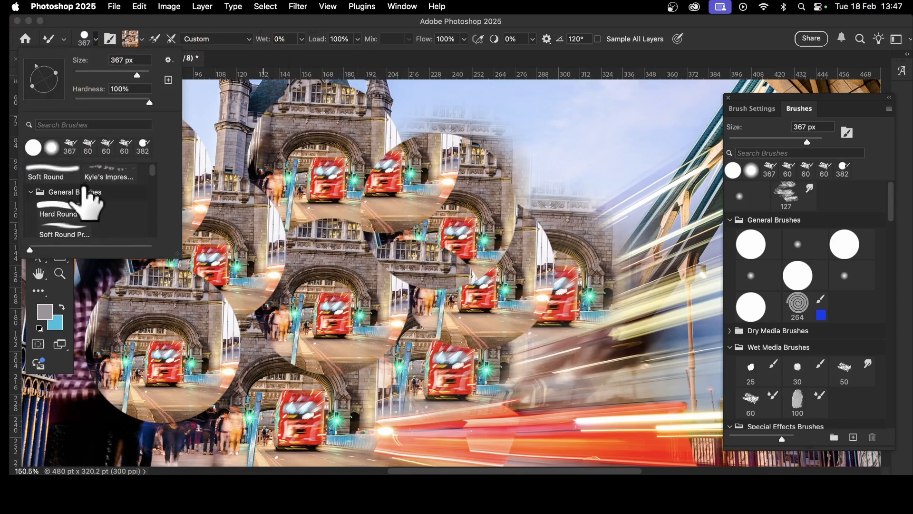
pyautogui.scroll(-3, 83, 218)
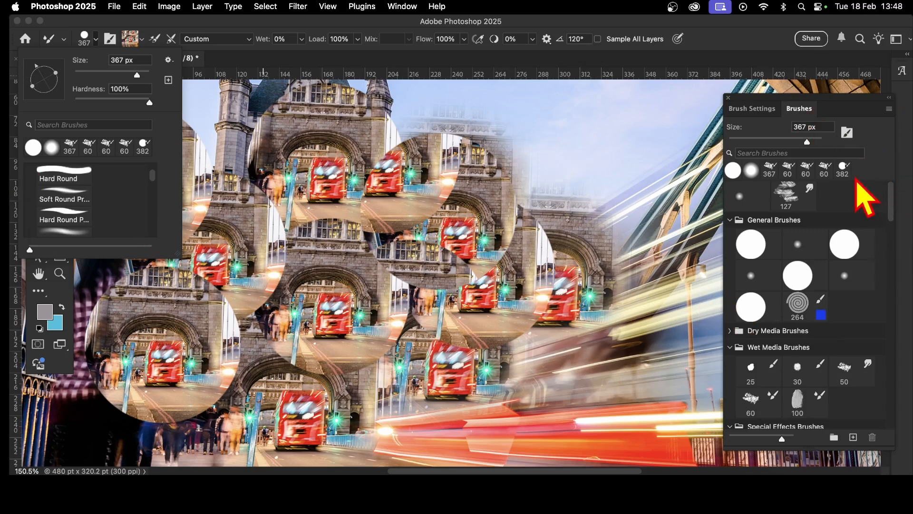
pyautogui.moveTo(891, 206)
pyautogui.mouseDown()
pyautogui.moveTo(891, 273)
pyautogui.moveTo(907, 193)
pyautogui.moveTo(905, 238)
pyautogui.moveTo(905, 210)
pyautogui.mouseUp()
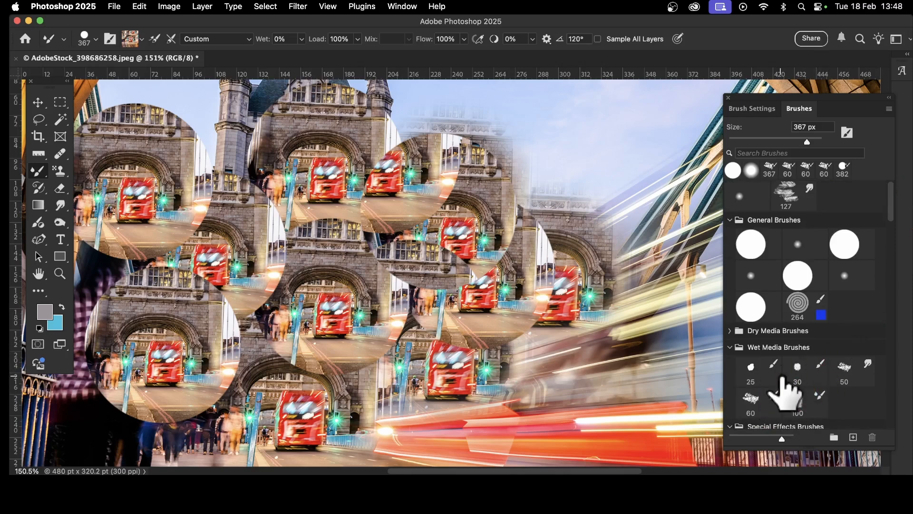
pyautogui.click(782, 380)
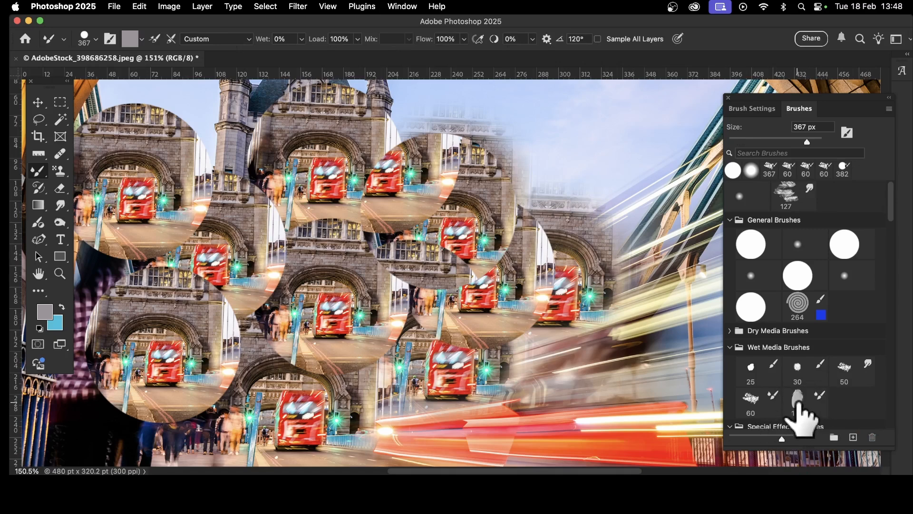
pyautogui.click(798, 404)
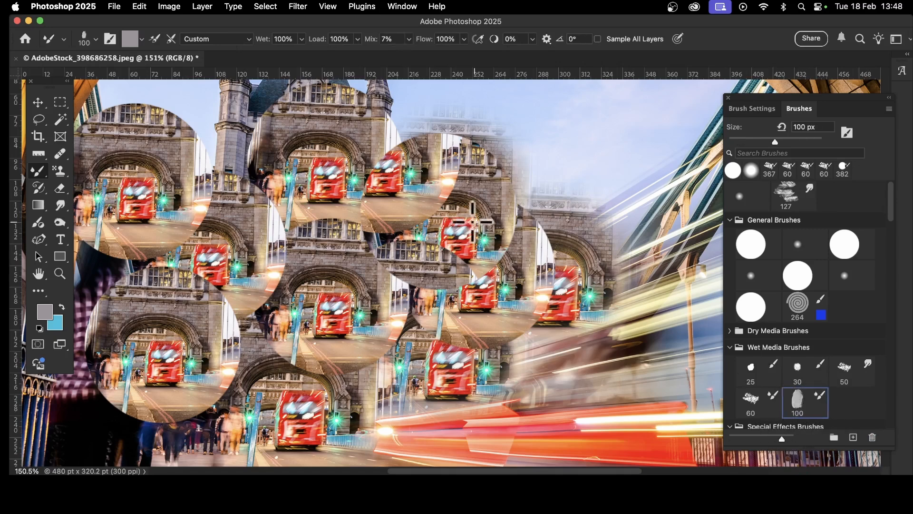
# Step: Paint a solid grey zigzag stroke across the stamped scenes and undo it
pyautogui.moveTo(568, 223)
pyautogui.mouseDown()
pyautogui.moveTo(518, 338)
pyautogui.moveTo(503, 240)
pyautogui.moveTo(599, 194)
pyautogui.moveTo(552, 194)
pyautogui.moveTo(362, 263)
pyautogui.moveTo(151, 317)
pyautogui.moveTo(390, 232)
pyautogui.moveTo(429, 181)
pyautogui.moveTo(456, 176)
pyautogui.mouseUp()
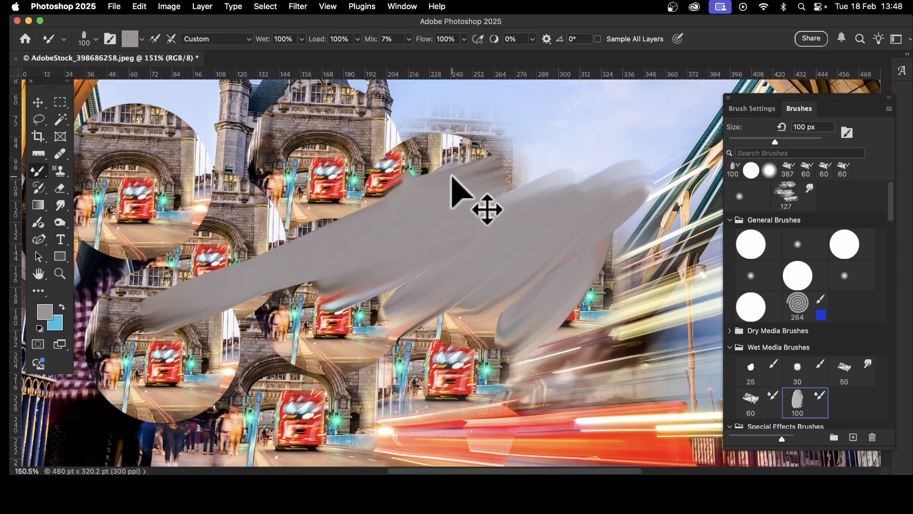
pyautogui.press('super+z')
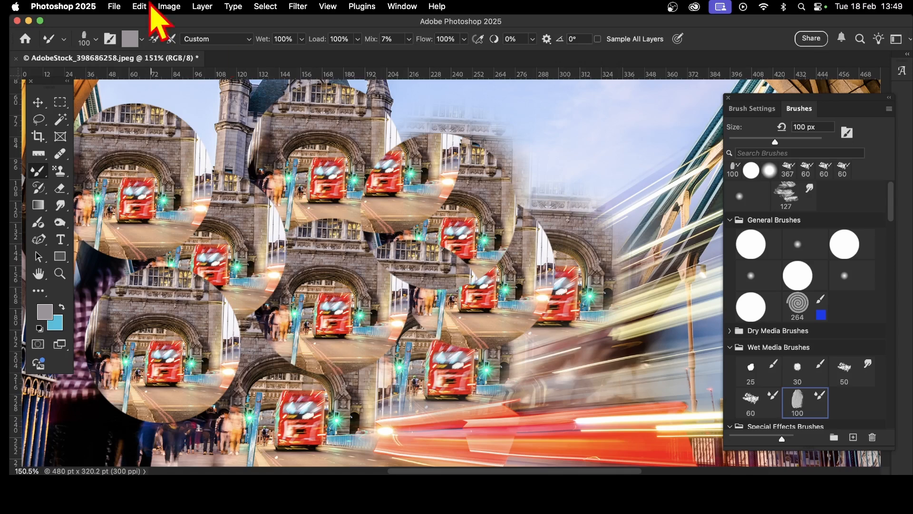
# Step: Turn off Load Solid Colors Only for the mixer brush and check the setting
pyautogui.click(141, 38)
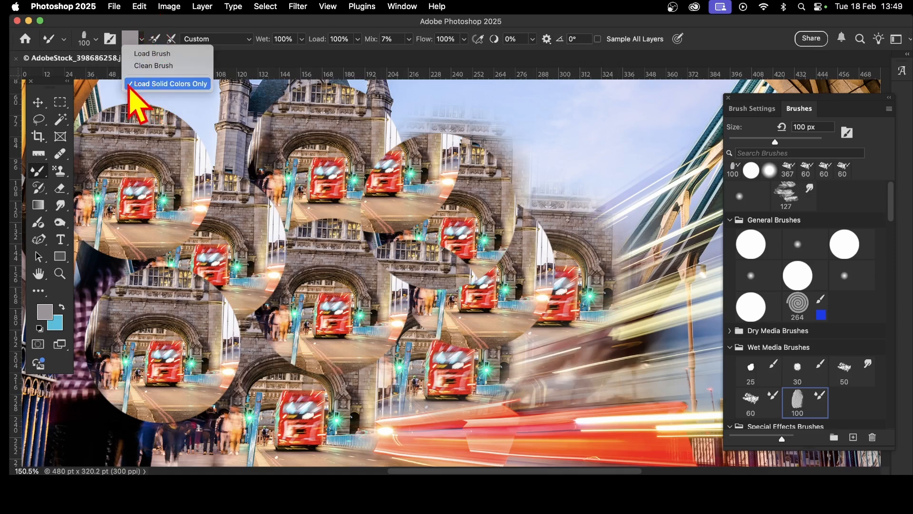
pyautogui.click(130, 85)
pyautogui.click(142, 39)
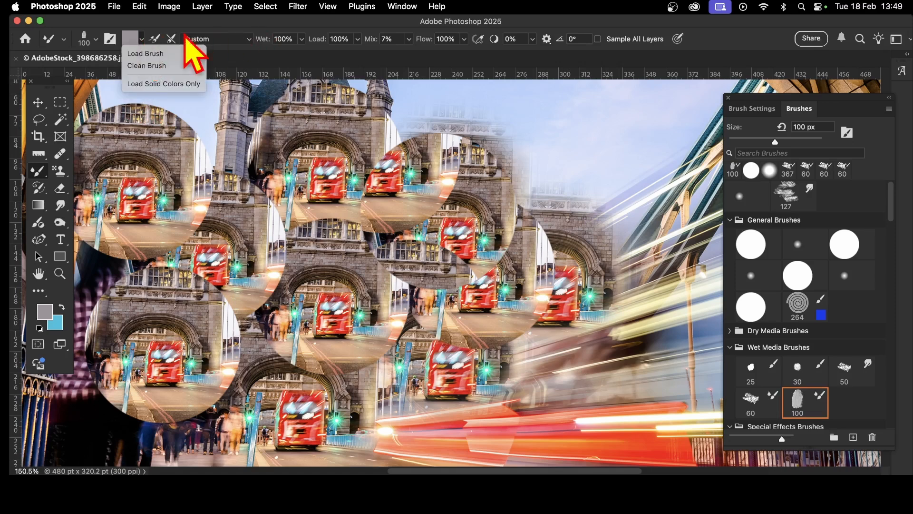
pyautogui.click(444, 248)
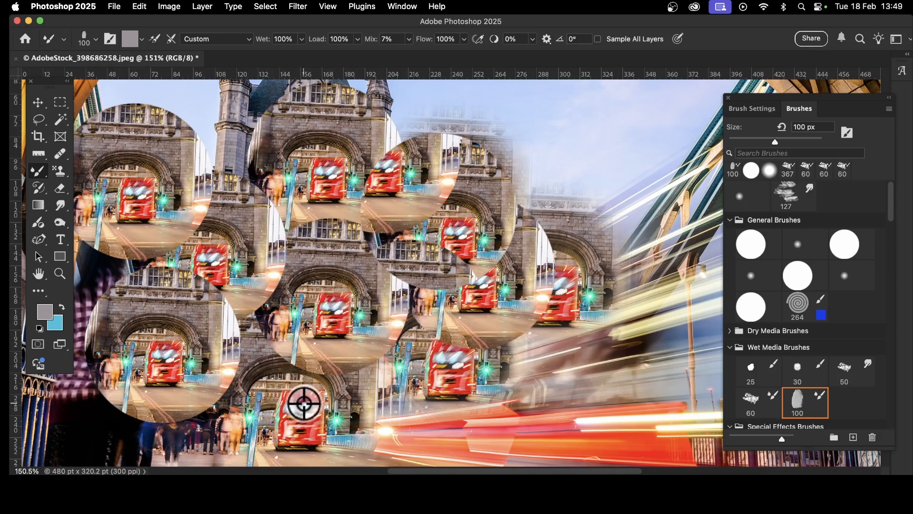
# Step: Sample the original red bus under the arch and paint a long multicoloured zigzag stroke across the stamped scenes
pyautogui.keyDown('alt'); pyautogui.click(302, 402); pyautogui.keyUp('alt')
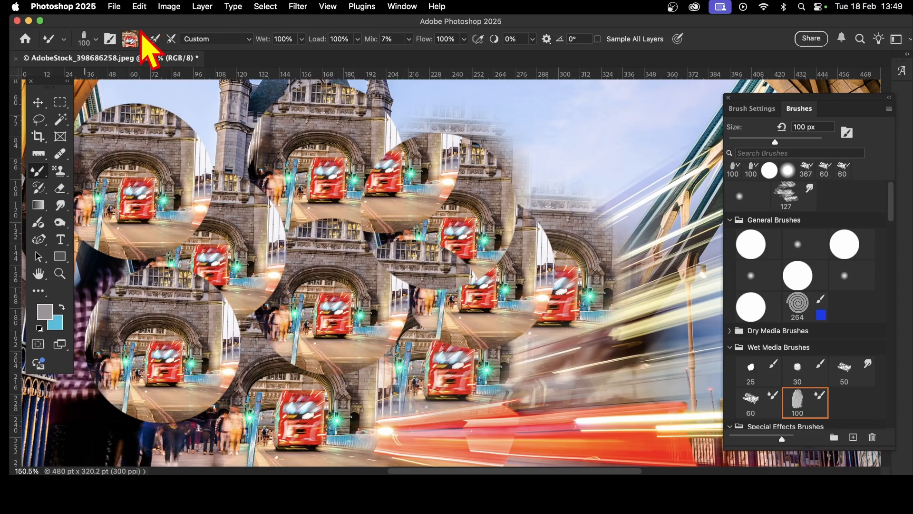
pyautogui.moveTo(599, 199)
pyautogui.mouseDown()
pyautogui.moveTo(417, 246)
pyautogui.moveTo(648, 199)
pyautogui.moveTo(637, 160)
pyautogui.moveTo(603, 148)
pyautogui.moveTo(383, 153)
pyautogui.moveTo(249, 256)
pyautogui.moveTo(479, 268)
pyautogui.moveTo(531, 165)
pyautogui.moveTo(333, 147)
pyautogui.moveTo(287, 184)
pyautogui.mouseUp()
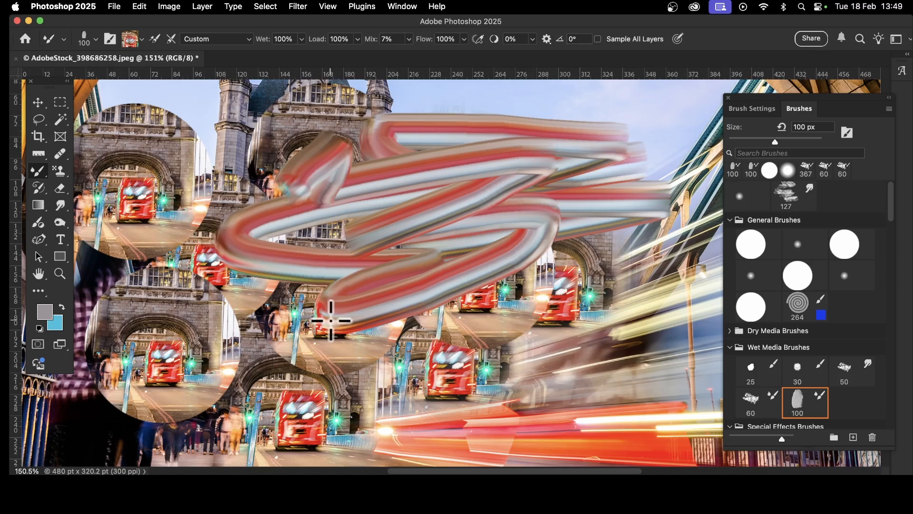
# Step: Undo the multicoloured zigzag stroke and turn off Texture in the brush settings
pyautogui.press('super+z')
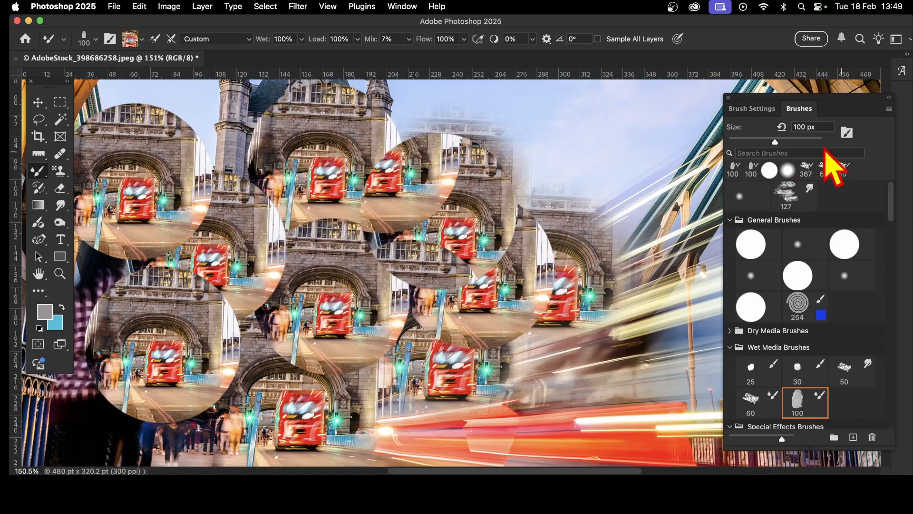
pyautogui.click(759, 109)
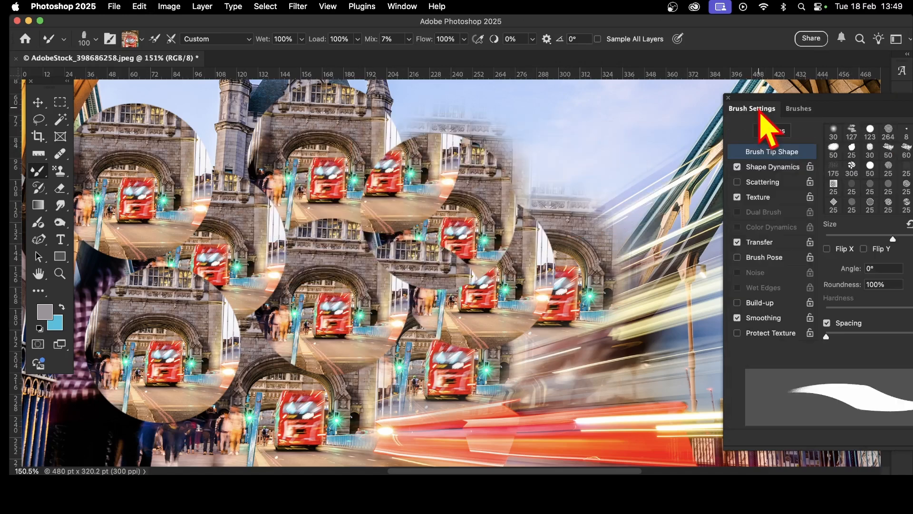
pyautogui.click(737, 197)
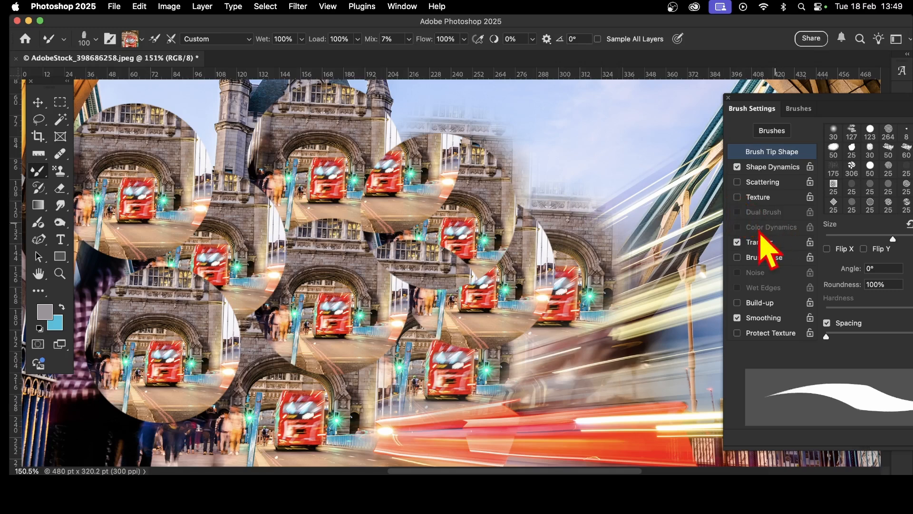
# Step: Set the mixer brush's Mix to 0% and turn off Transfer and Smoothing in the brush settings
pyautogui.click(737, 242)
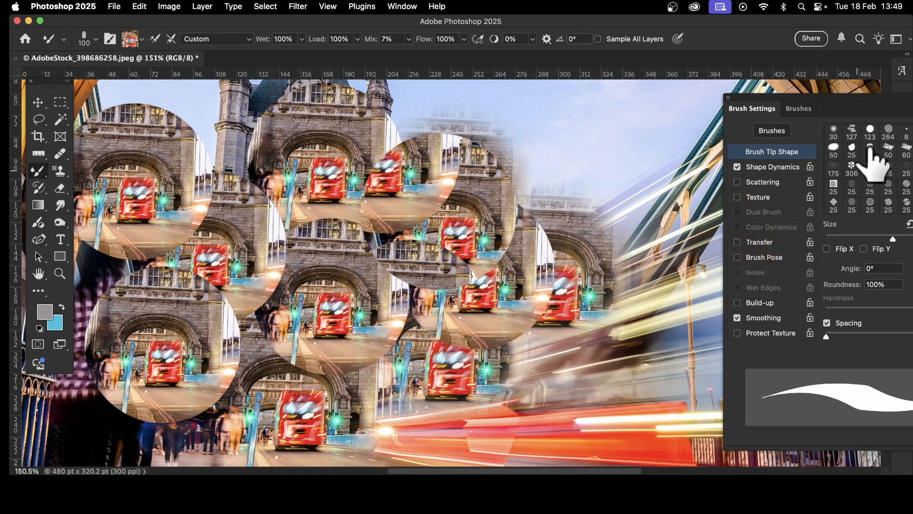
pyautogui.click(738, 243)
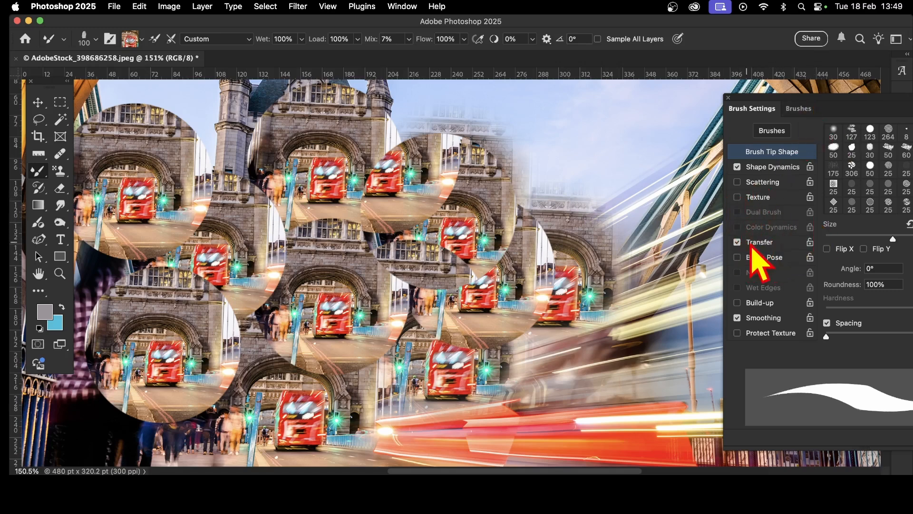
pyautogui.moveTo(832, 108)
pyautogui.mouseDown()
pyautogui.moveTo(799, 117)
pyautogui.moveTo(700, 108)
pyautogui.mouseUp()
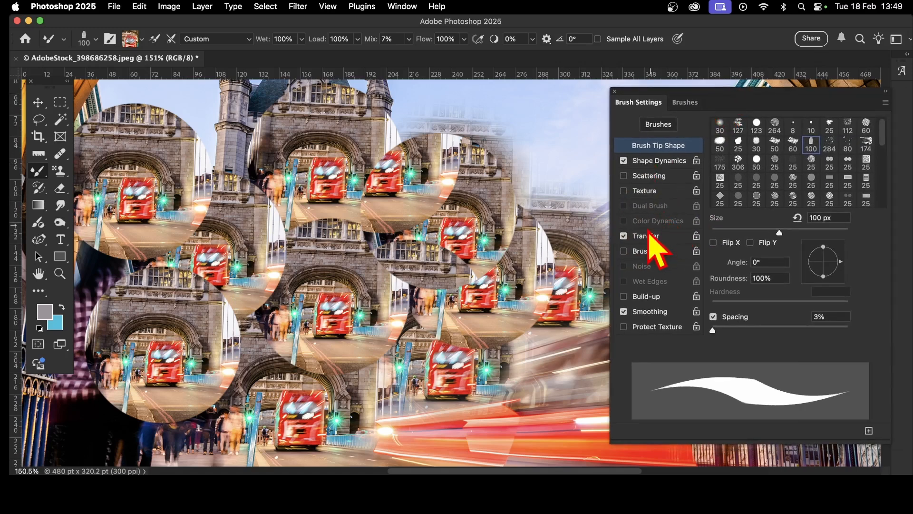
pyautogui.click(661, 238)
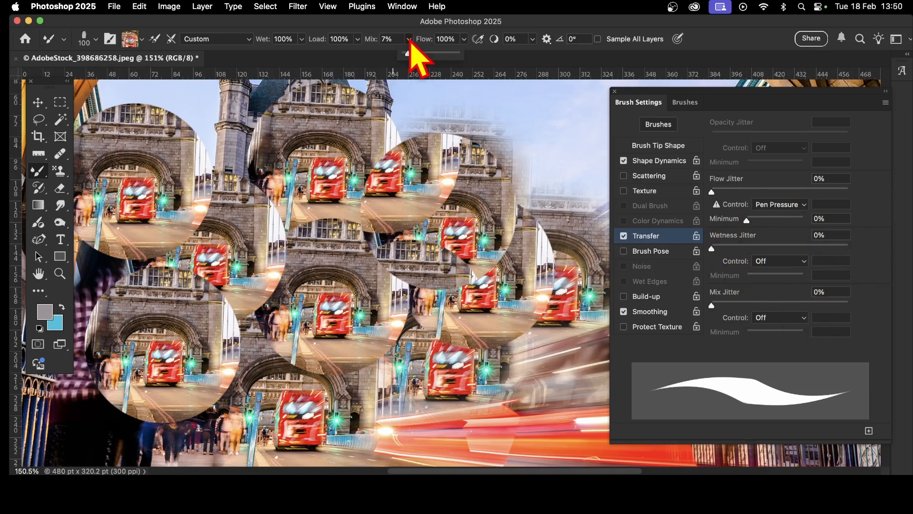
pyautogui.moveTo(407, 54); pyautogui.dragTo(390, 55)
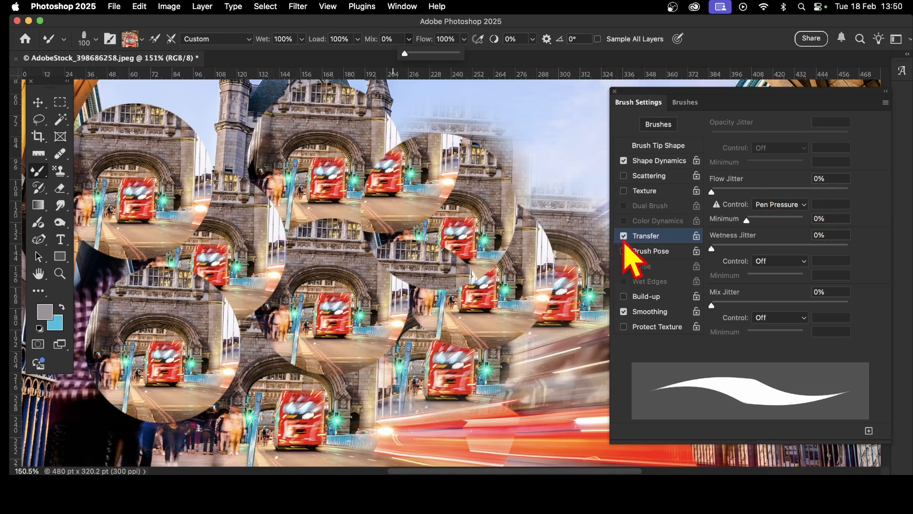
pyautogui.click(624, 236)
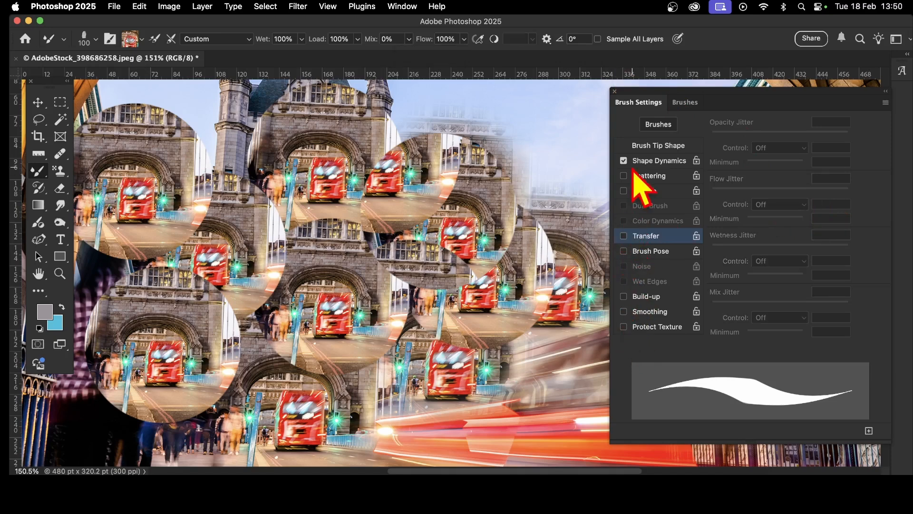
# Step: Set the Shape Dynamics Size Jitter to 45%, then paint a test stroke across the stamped scenes and undo it
pyautogui.click(646, 162)
pyautogui.moveTo(749, 136); pyautogui.dragTo(772, 135)
pyautogui.moveTo(475, 219)
pyautogui.mouseDown()
pyautogui.moveTo(379, 205)
pyautogui.moveTo(506, 232)
pyautogui.moveTo(474, 177)
pyautogui.moveTo(456, 207)
pyautogui.moveTo(309, 216)
pyautogui.mouseUp()
pyautogui.press('super+z')
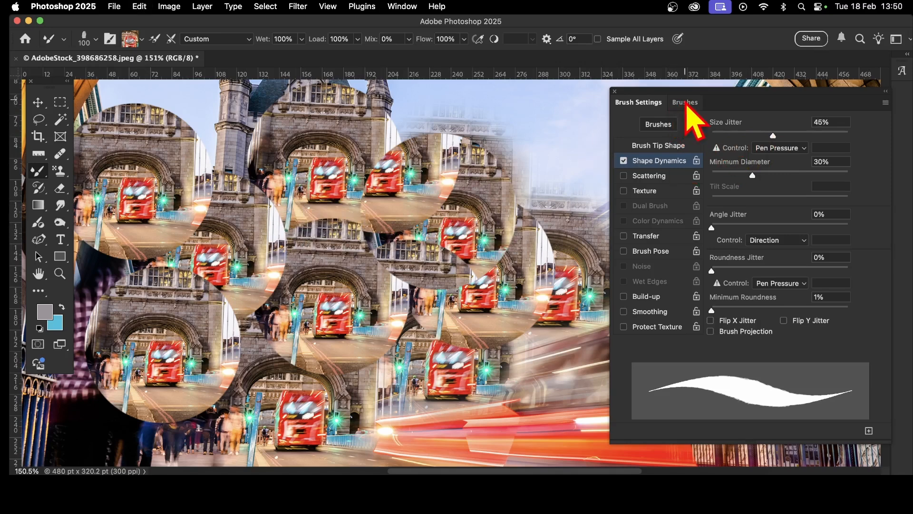
# Step: Set the brush tip spacing to 113% and paint a long winding stroke of separate red and white dabs across the scenes
pyautogui.click(658, 146)
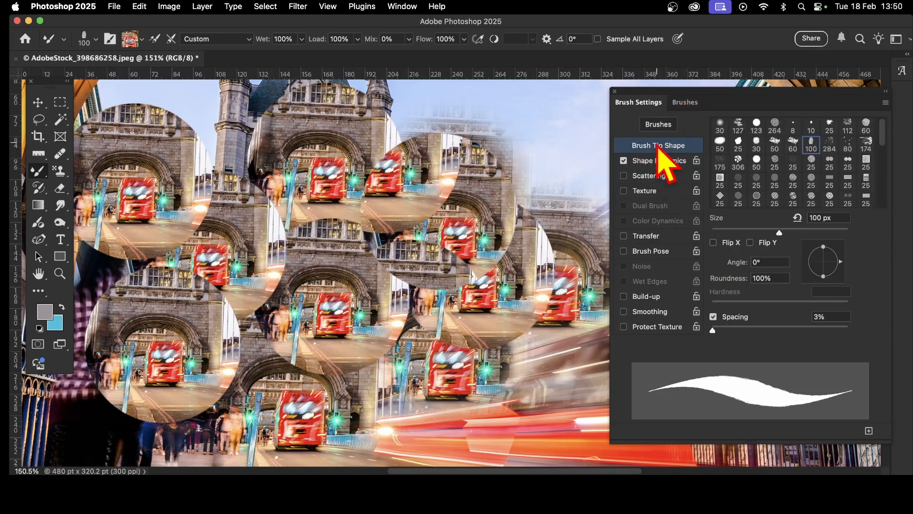
pyautogui.moveTo(712, 330)
pyautogui.mouseDown()
pyautogui.moveTo(793, 331)
pyautogui.moveTo(785, 332)
pyautogui.mouseUp()
pyautogui.moveTo(343, 314)
pyautogui.mouseDown()
pyautogui.moveTo(456, 295)
pyautogui.moveTo(416, 340)
pyautogui.moveTo(472, 302)
pyautogui.moveTo(482, 279)
pyautogui.moveTo(428, 321)
pyautogui.moveTo(433, 270)
pyautogui.moveTo(376, 246)
pyautogui.moveTo(426, 276)
pyautogui.moveTo(489, 190)
pyautogui.moveTo(370, 178)
pyautogui.moveTo(507, 130)
pyautogui.moveTo(555, 146)
pyautogui.moveTo(576, 168)
pyautogui.moveTo(562, 240)
pyautogui.moveTo(516, 268)
pyautogui.moveTo(446, 228)
pyautogui.moveTo(432, 176)
pyautogui.moveTo(508, 165)
pyautogui.moveTo(541, 181)
pyautogui.moveTo(534, 268)
pyautogui.moveTo(469, 295)
pyautogui.moveTo(460, 343)
pyautogui.moveTo(453, 216)
pyautogui.moveTo(375, 261)
pyautogui.moveTo(356, 182)
pyautogui.moveTo(281, 223)
pyautogui.moveTo(276, 153)
pyautogui.moveTo(254, 143)
pyautogui.moveTo(144, 172)
pyautogui.moveTo(163, 213)
pyautogui.moveTo(166, 297)
pyautogui.moveTo(190, 348)
pyautogui.moveTo(304, 276)
pyautogui.moveTo(247, 255)
pyautogui.mouseUp()
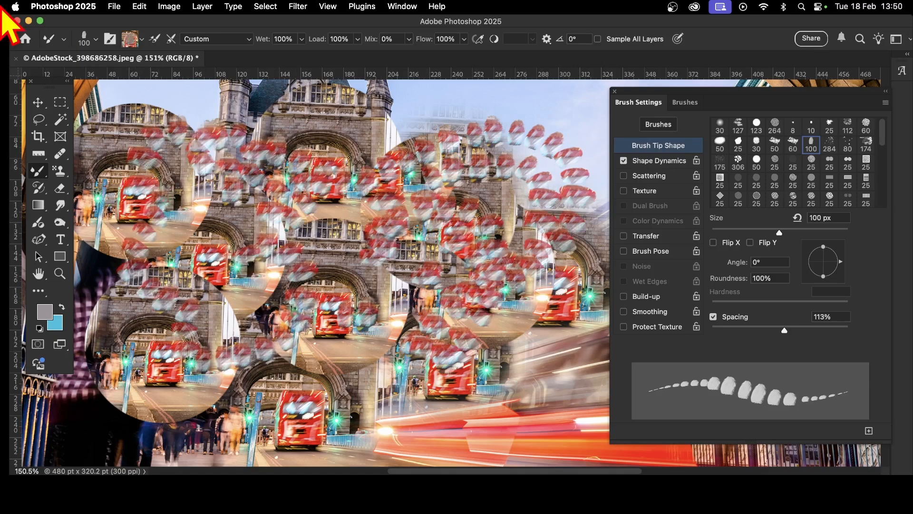
# Step: Enlarge the brush to 458 px and paint broad overlapping red and white dabs across the upper middle of the photo
pyautogui.click(96, 40)
pyautogui.moveTo(111, 75); pyautogui.dragTo(141, 75)
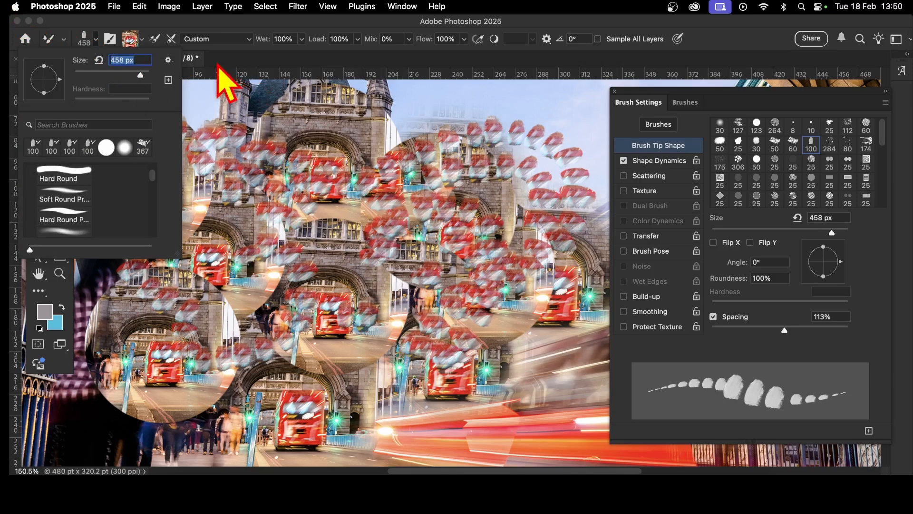
pyautogui.moveTo(400, 242)
pyautogui.mouseDown()
pyautogui.moveTo(428, 273)
pyautogui.moveTo(460, 210)
pyautogui.moveTo(516, 188)
pyautogui.moveTo(545, 203)
pyautogui.moveTo(363, 174)
pyautogui.moveTo(398, 141)
pyautogui.moveTo(337, 114)
pyautogui.moveTo(277, 177)
pyautogui.moveTo(309, 186)
pyautogui.moveTo(292, 182)
pyautogui.mouseUp()
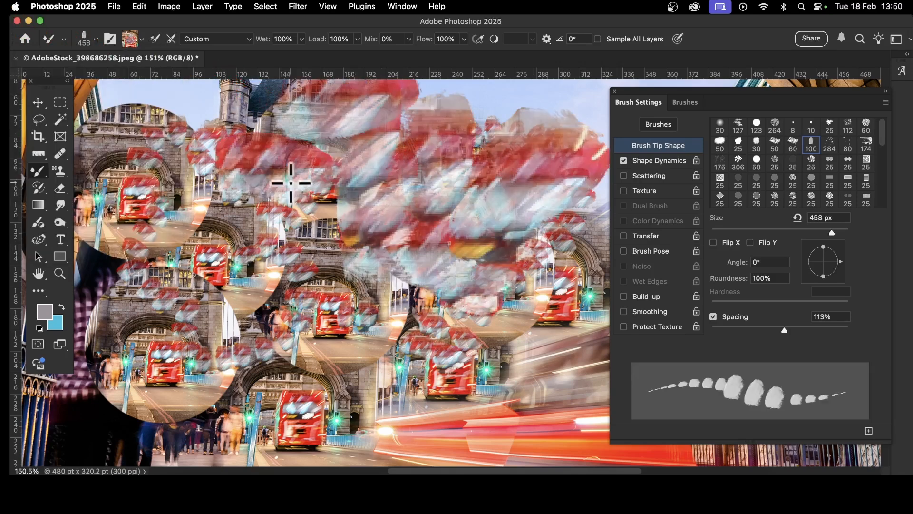
# Step: Choose the recent soft round brush with 49% hardness and paint large blurred dabs across the middle of the photo
pyautogui.click(97, 40)
pyautogui.click(142, 148)
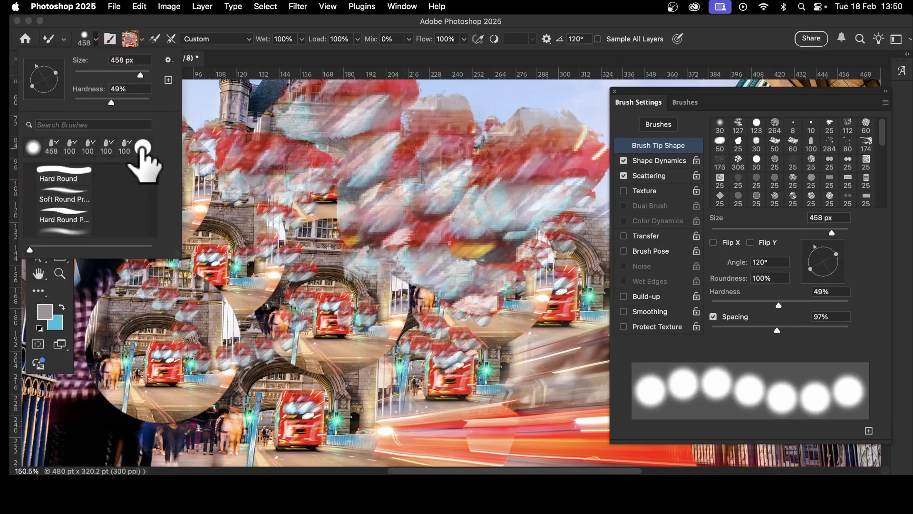
pyautogui.moveTo(464, 321)
pyautogui.mouseDown()
pyautogui.moveTo(322, 237)
pyautogui.moveTo(301, 235)
pyautogui.mouseUp()
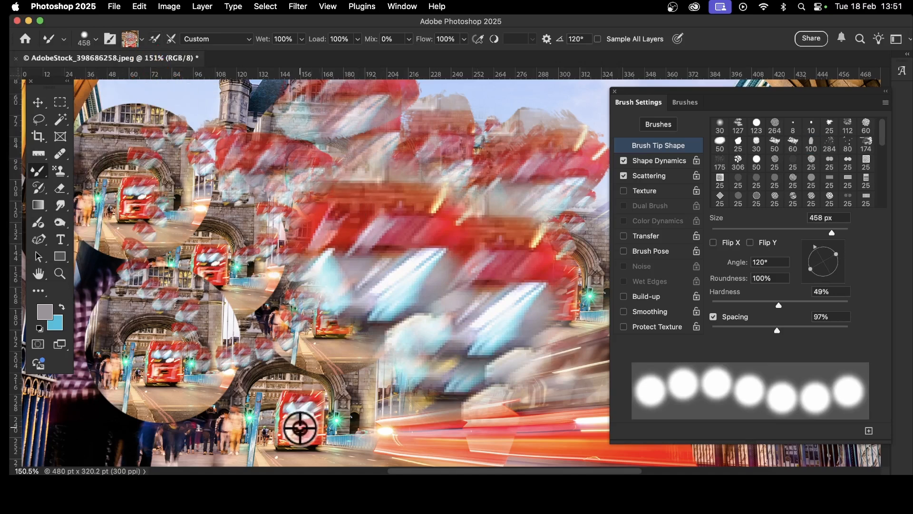
# Step: Sample the original red bus under the arch and stamp three soft-edged copies across the painted area
pyautogui.click(397, 241)
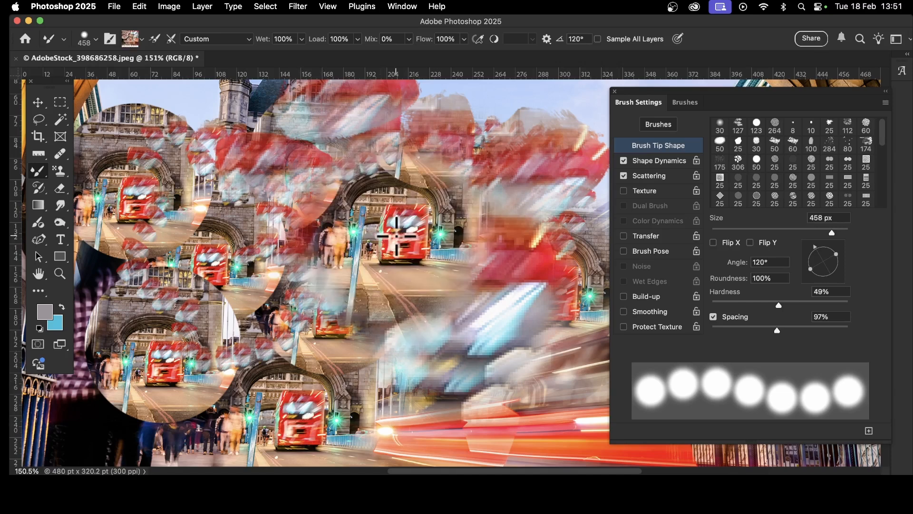
pyautogui.click(330, 234)
pyautogui.click(247, 210)
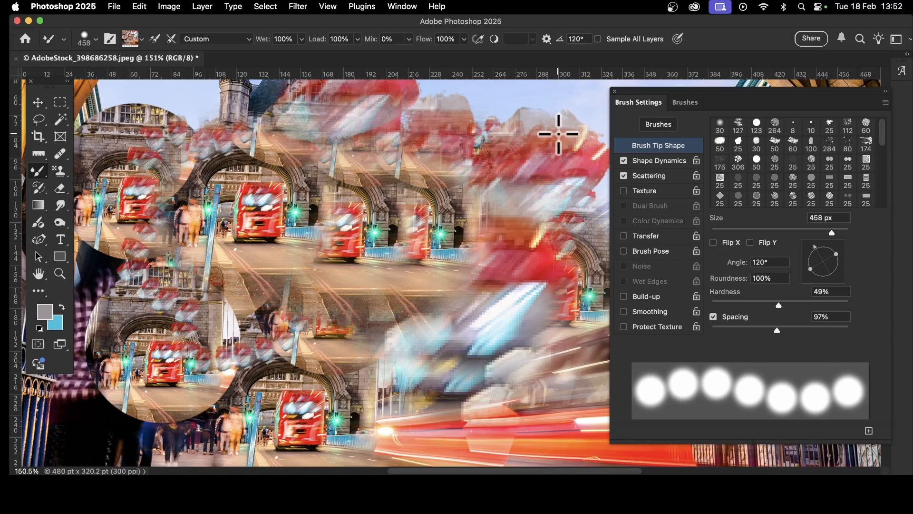
# Step: Create a new 2254 × 1238 pixel RGB document at 144 pixels/inch with a white background
pyautogui.click(116, 6)
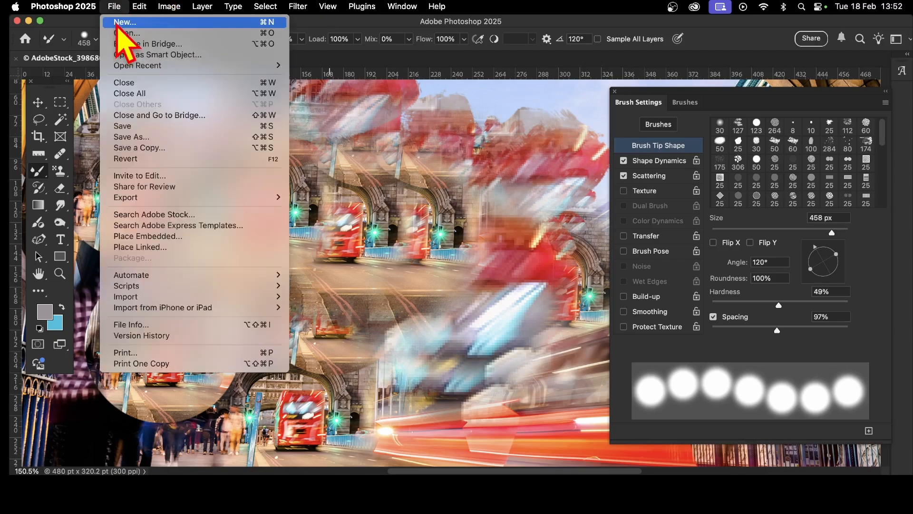
pyautogui.click(117, 24)
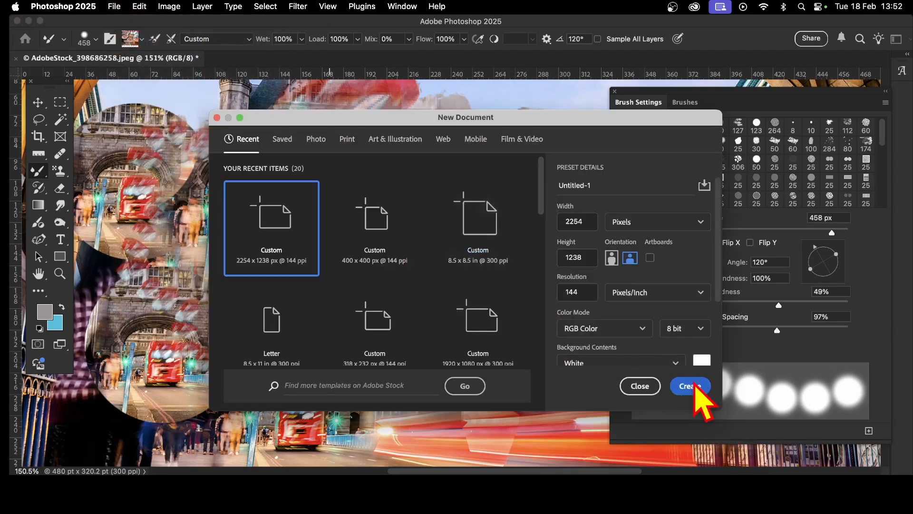
pyautogui.click(690, 385)
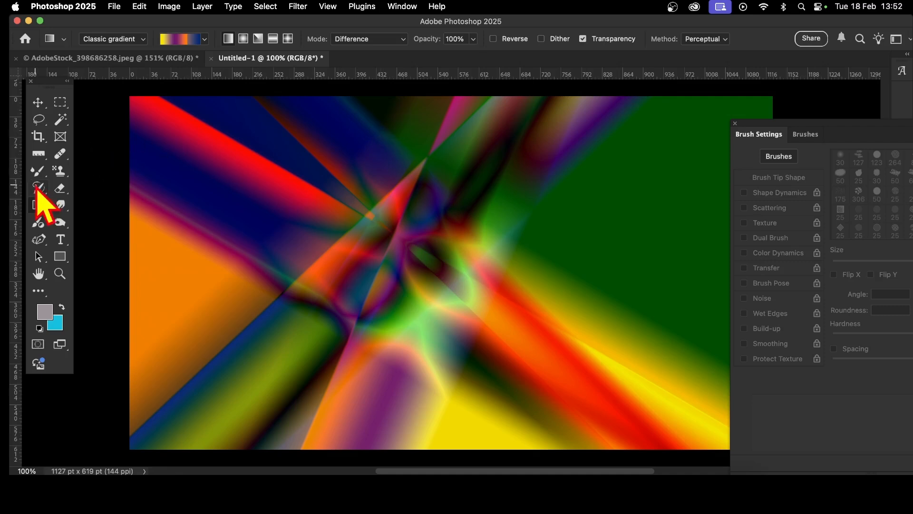
# Step: Activate the Mixer Brush Tool for the gradient artwork and check its Load Solid Colors Only option
pyautogui.moveTo(38, 170)
pyautogui.mouseDown()
pyautogui.moveTo(69, 179)
pyautogui.moveTo(102, 206)
pyautogui.mouseUp()
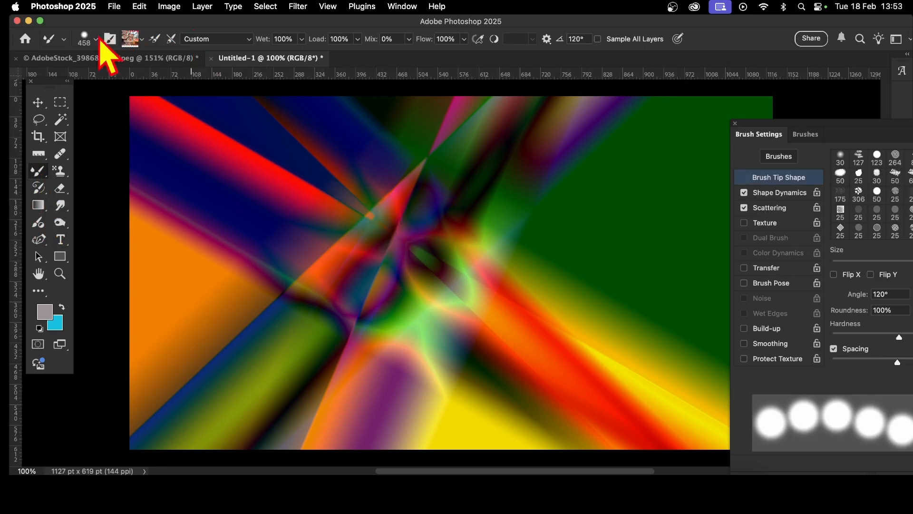
pyautogui.click(142, 39)
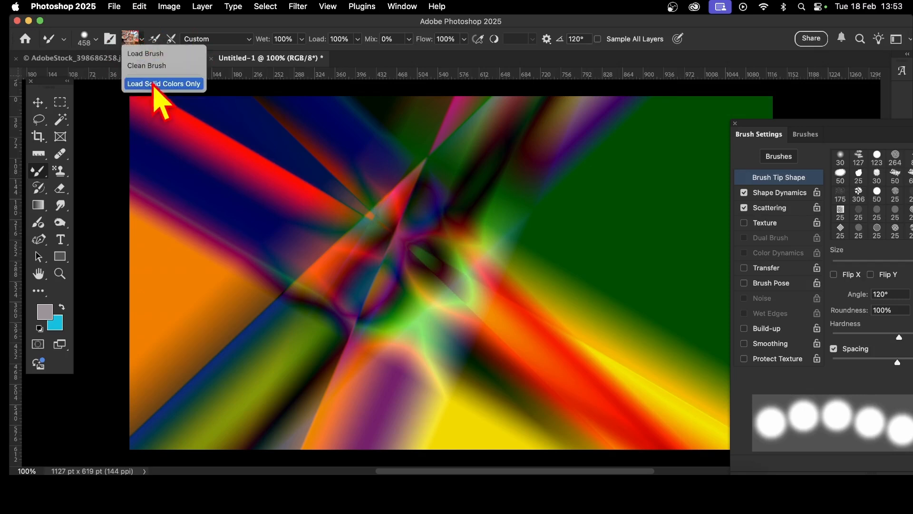
pyautogui.click(248, 20)
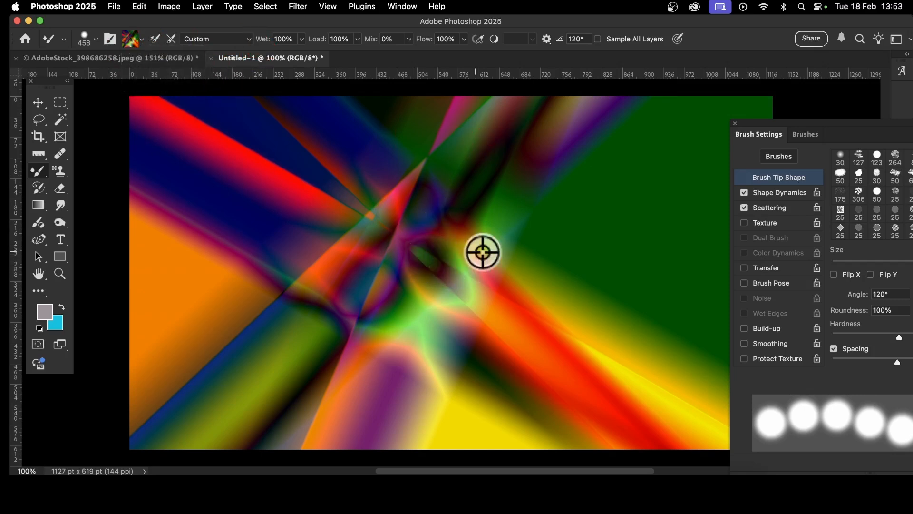
# Step: Sample the centre of the gradient artwork and stamp soft-edged copies around its middle and lower areas
pyautogui.moveTo(514, 247)
pyautogui.mouseDown()
pyautogui.moveTo(523, 246)
pyautogui.moveTo(483, 220)
pyautogui.moveTo(422, 200)
pyautogui.moveTo(338, 283)
pyautogui.moveTo(449, 309)
pyautogui.moveTo(484, 387)
pyautogui.mouseUp()
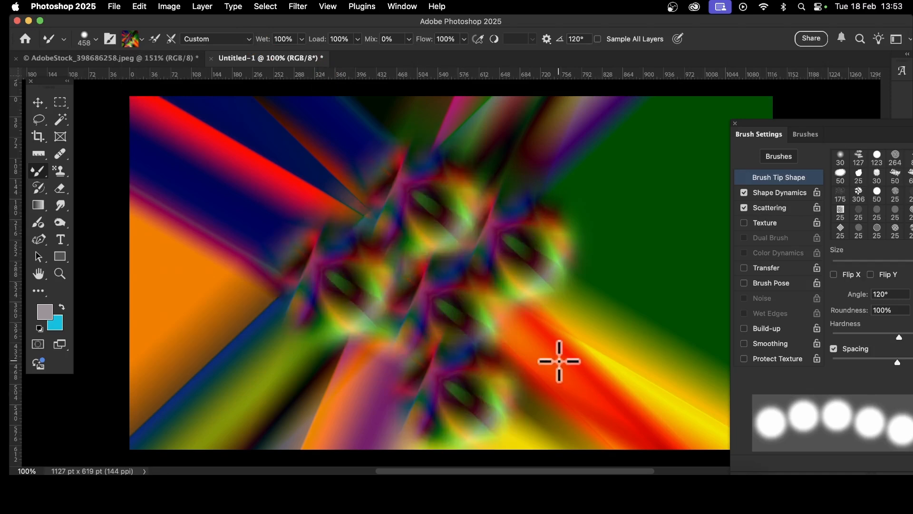
pyautogui.click(600, 319)
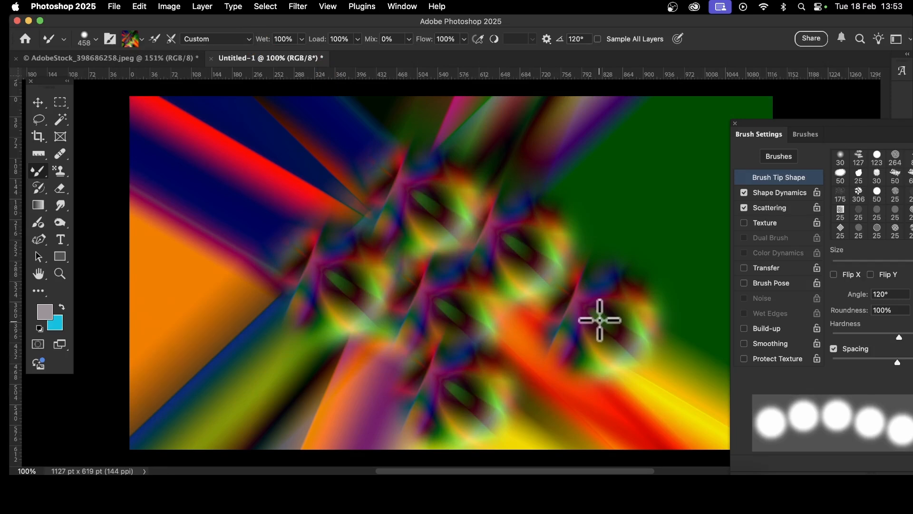
# Step: Set the mixer brush hardness to 100% and stamp overlapping hard-edged circles of the sampled gradient centre across the artwork
pyautogui.click(96, 40)
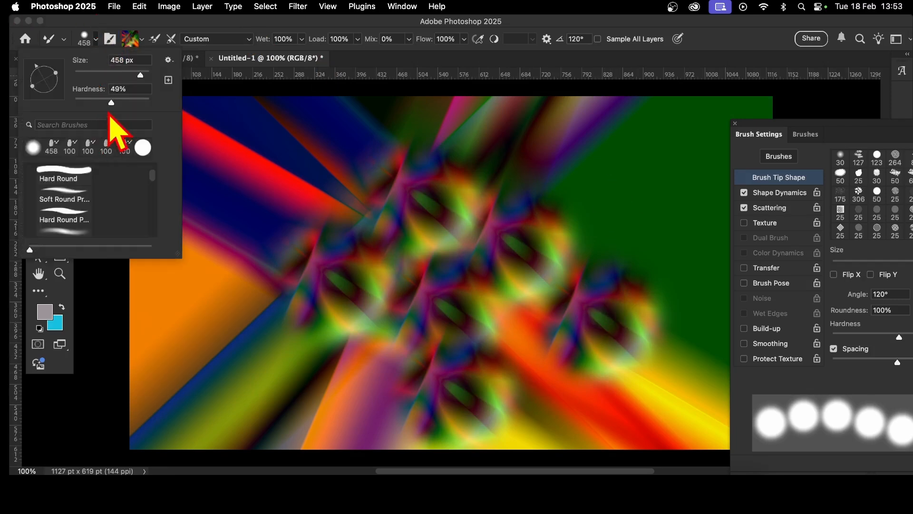
pyautogui.moveTo(112, 103); pyautogui.dragTo(185, 101)
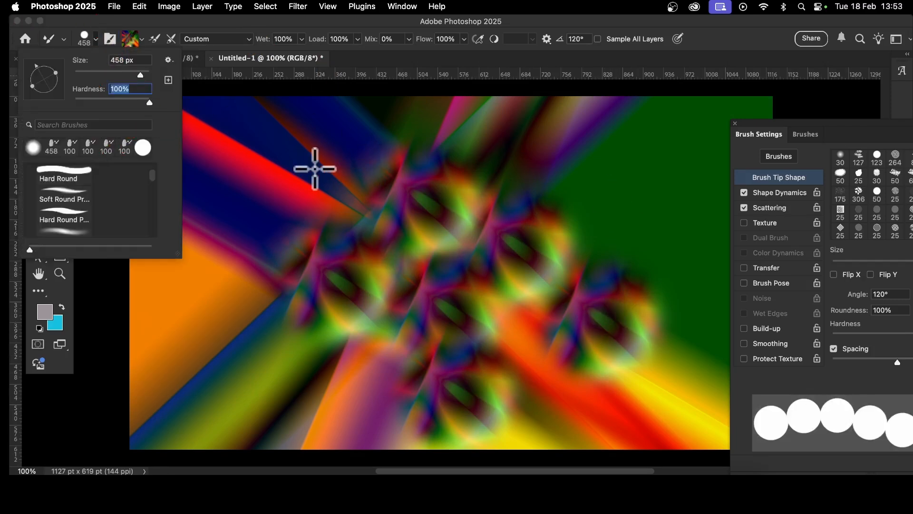
pyautogui.click(315, 167)
pyautogui.click(402, 219)
pyautogui.click(542, 241)
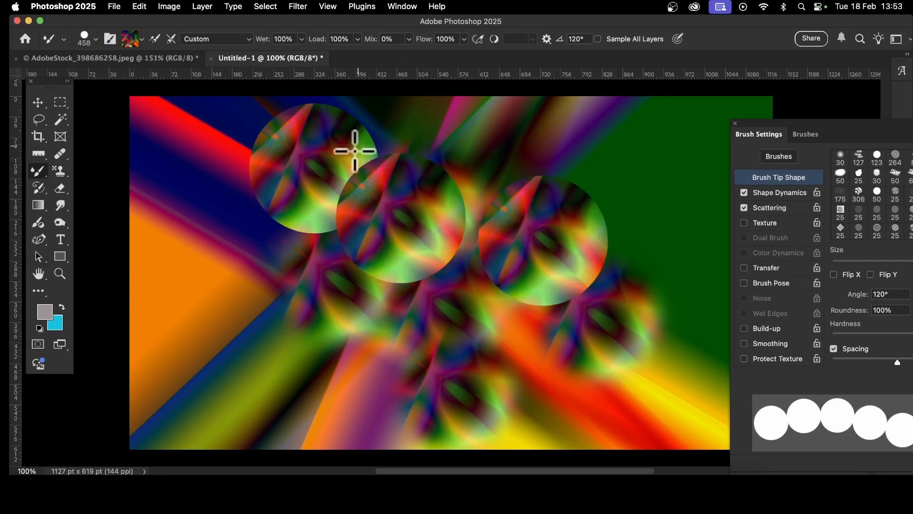
pyautogui.click(288, 269)
pyautogui.click(372, 341)
pyautogui.click(501, 361)
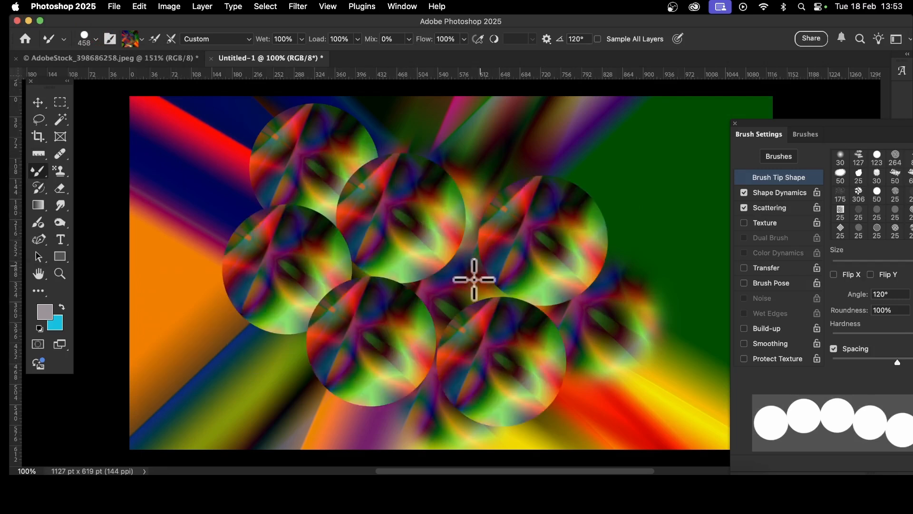
pyautogui.click(474, 280)
pyautogui.click(528, 184)
pyautogui.click(603, 245)
pyautogui.click(614, 362)
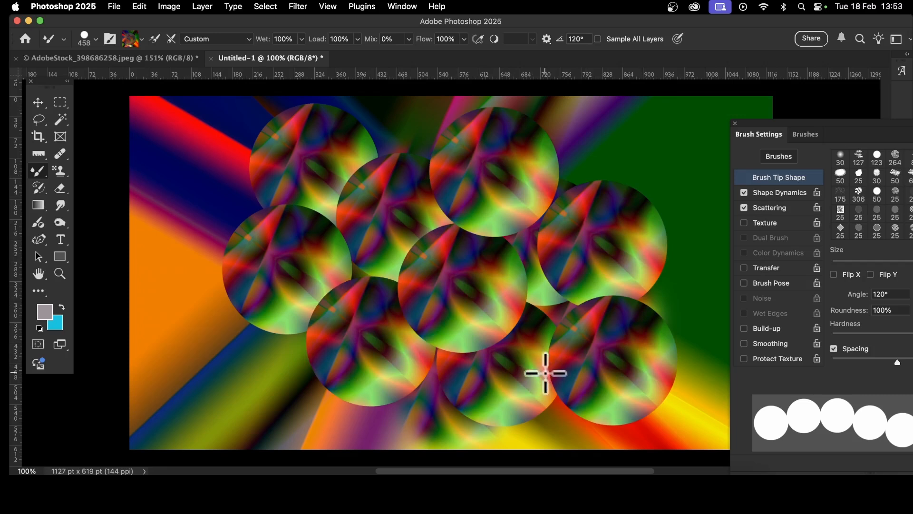
pyautogui.click(628, 262)
pyautogui.click(630, 153)
pyautogui.click(537, 153)
pyautogui.click(312, 148)
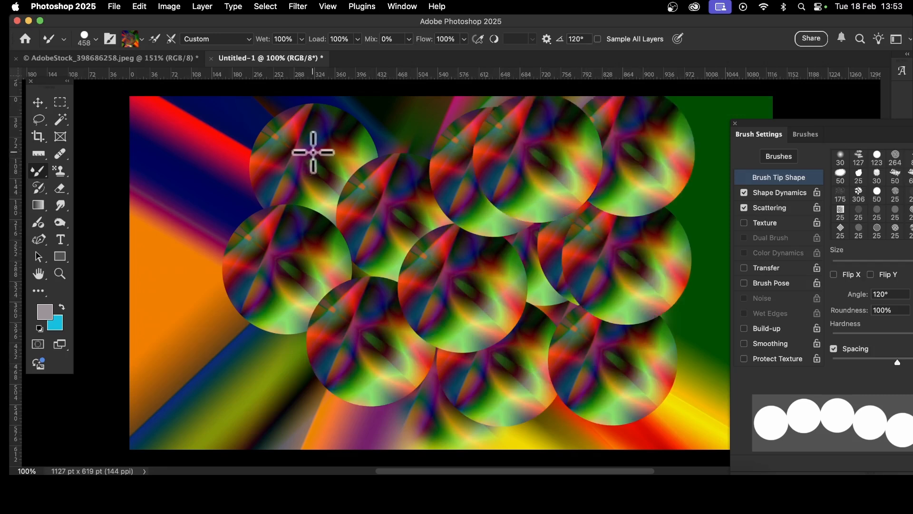
pyautogui.click(150, 153)
pyautogui.click(176, 235)
pyautogui.click(175, 296)
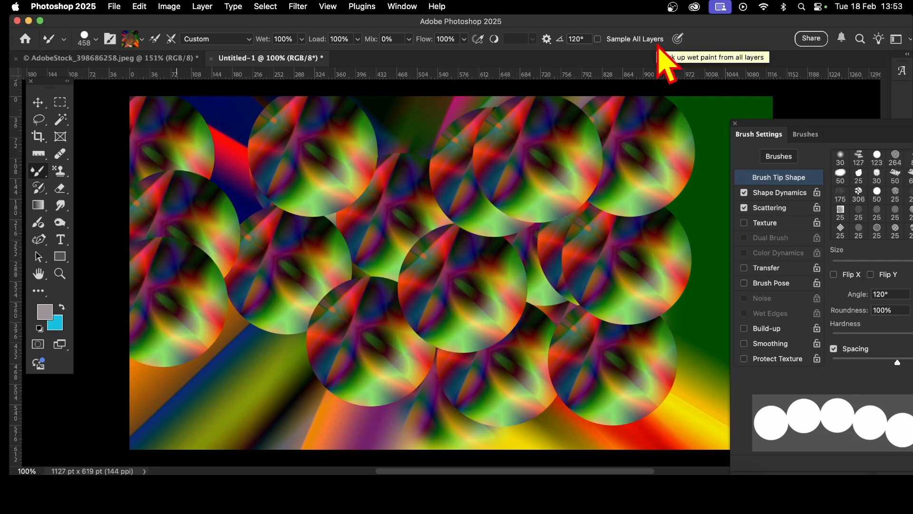
# Step: Switch from the Mixer Brush to the regular Brush Tool
pyautogui.rightClick(39, 173)
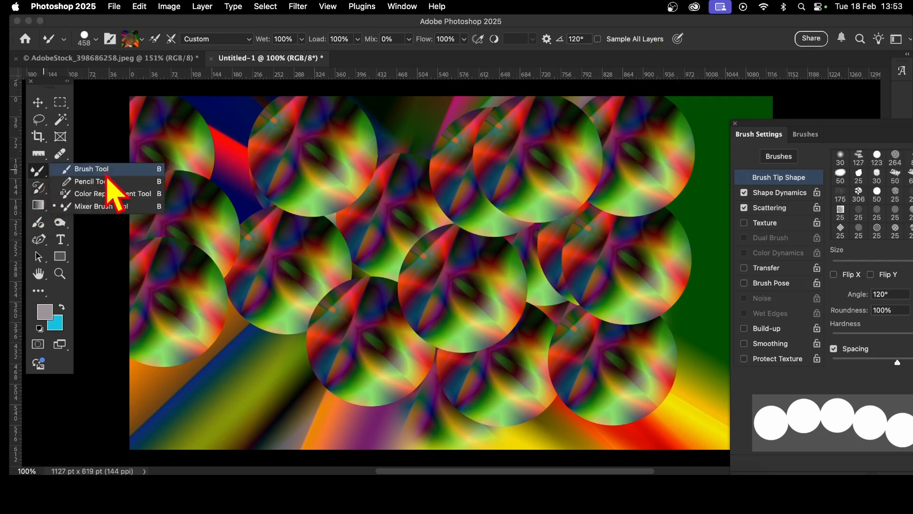
pyautogui.click(104, 170)
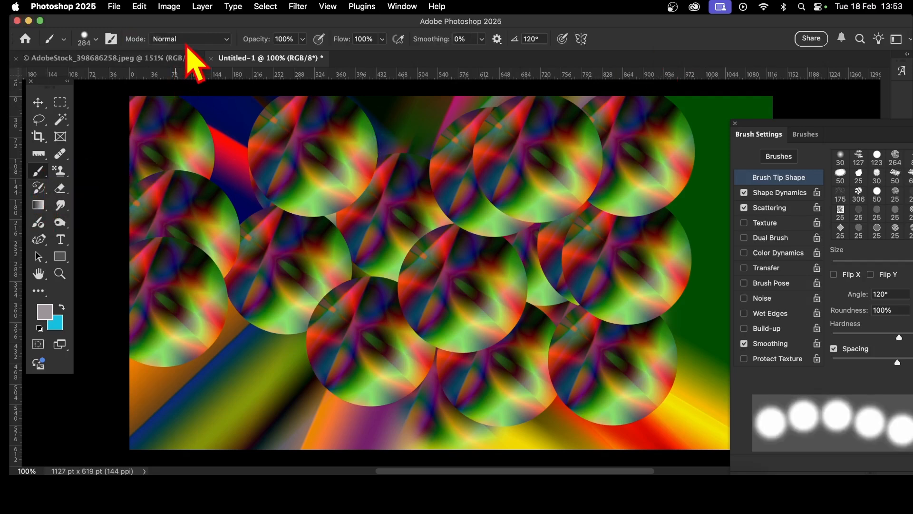
# Step: Switch back to the Mixer Brush Tool and create a new normal-mode layer above the gradient artwork
pyautogui.rightClick(39, 173)
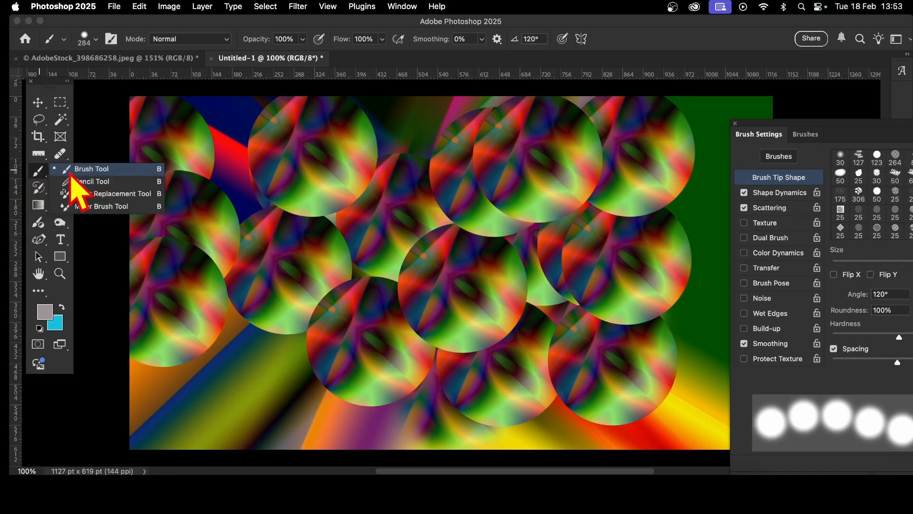
pyautogui.click(102, 206)
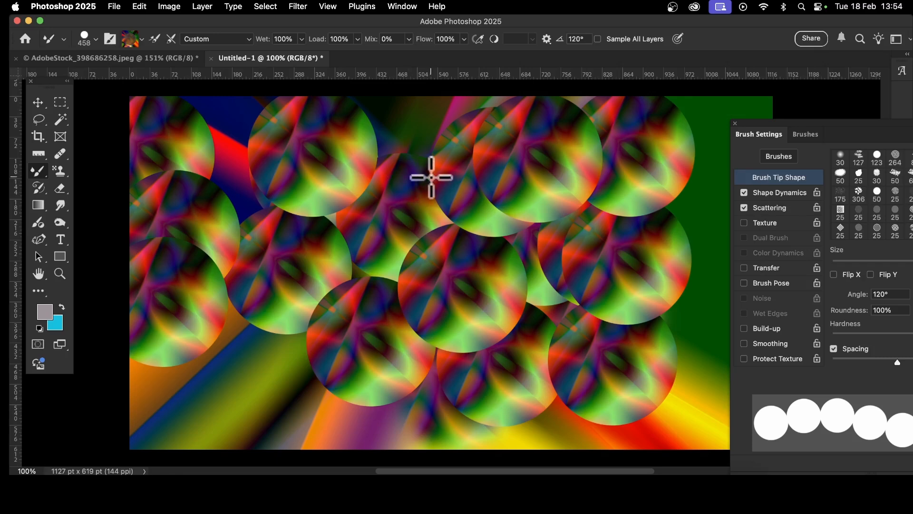
pyautogui.click(204, 6)
pyautogui.moveTo(214, 24)
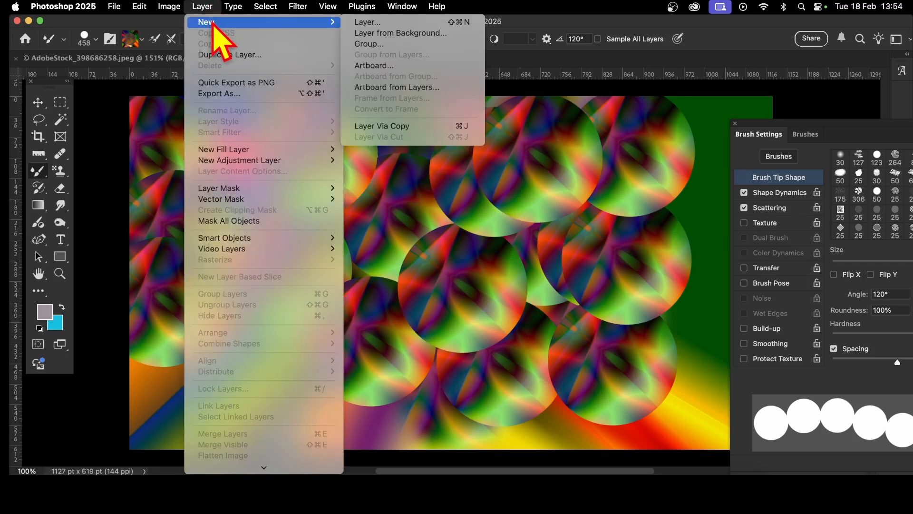
pyautogui.click(383, 23)
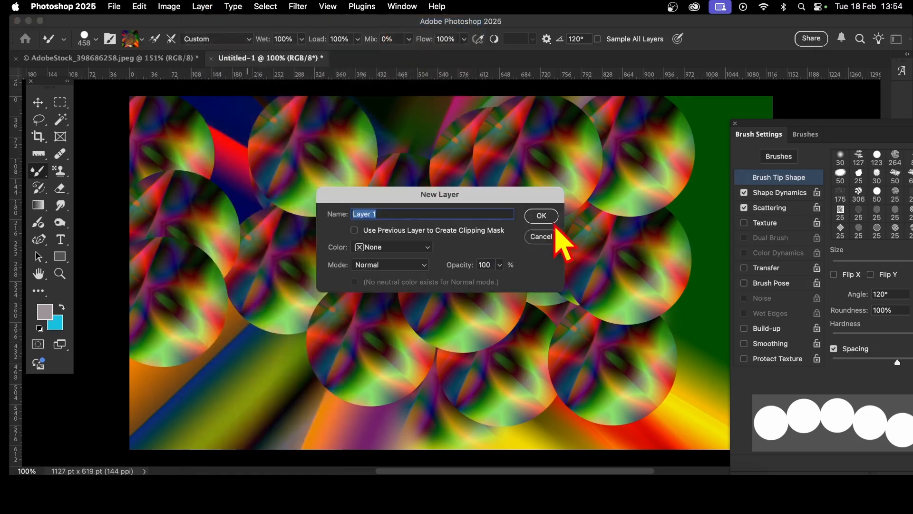
pyautogui.click(545, 217)
# Step: Stamp four hard-edged circles of the sampled gradient across the lower left and middle of the artwork on the new layer
pyautogui.moveTo(312, 255); pyautogui.dragTo(362, 261)
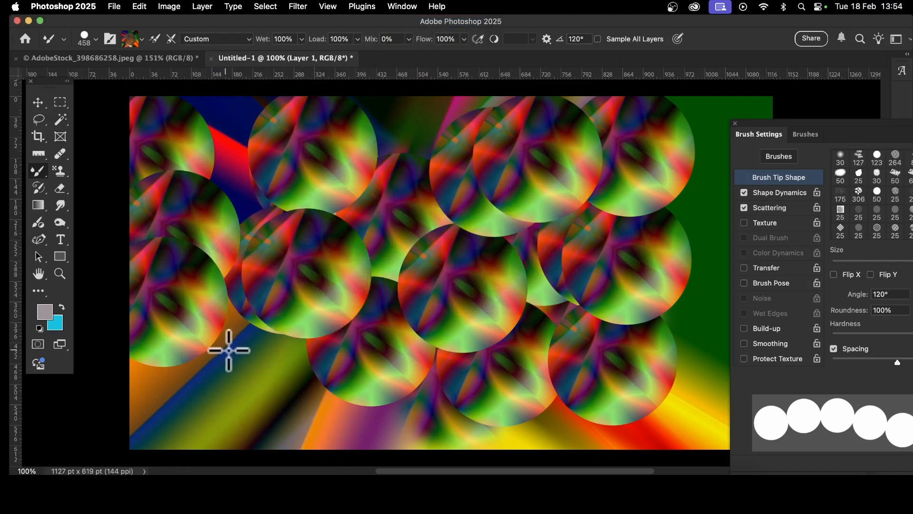
pyautogui.click(221, 352)
pyautogui.click(350, 398)
pyautogui.click(470, 333)
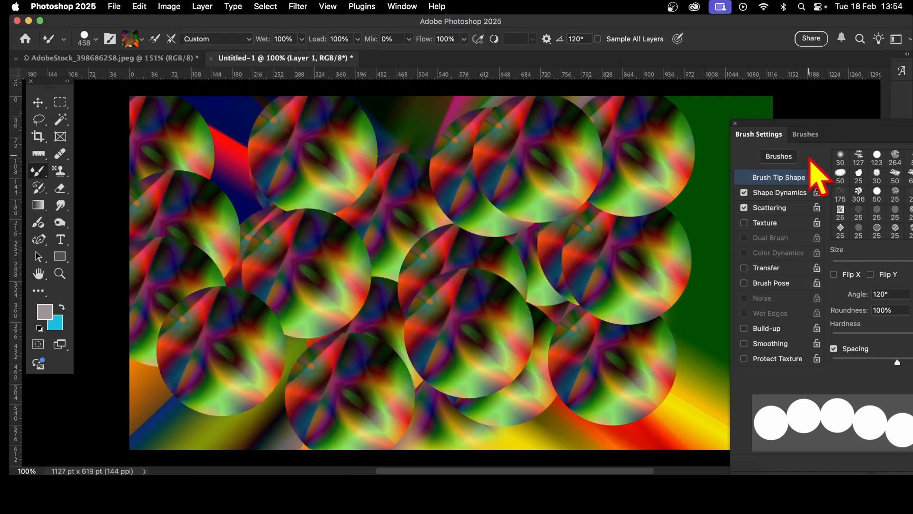
# Step: Show the layer stack, try the Difference blend mode on Layer 1, and change it to Hard Mix
pyautogui.click(397, 6)
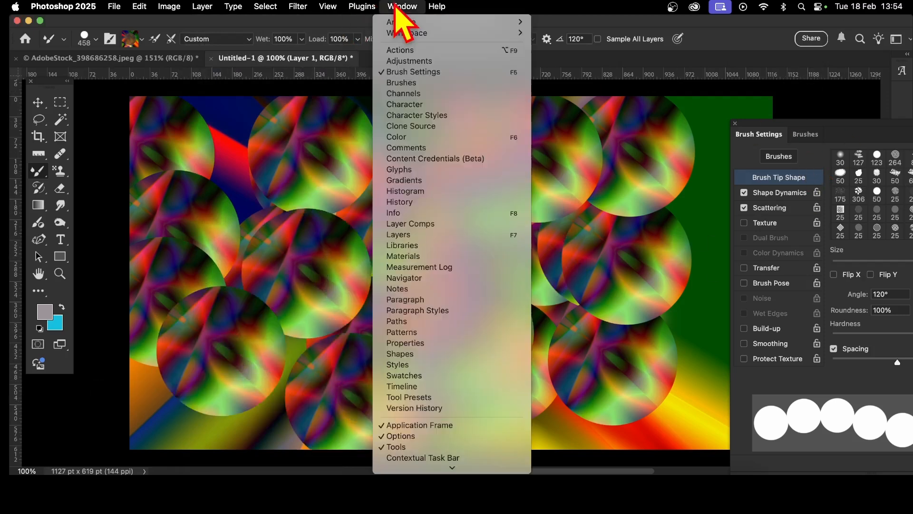
pyautogui.click(426, 235)
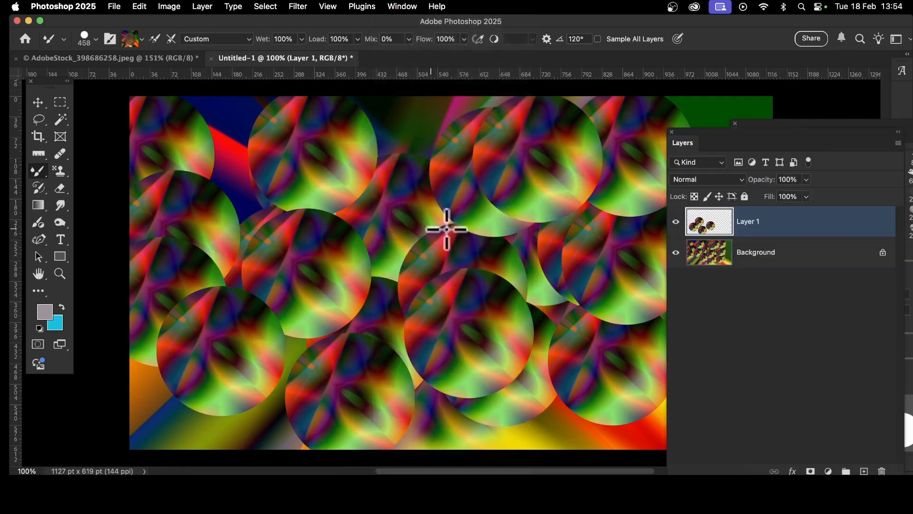
pyautogui.click(714, 179)
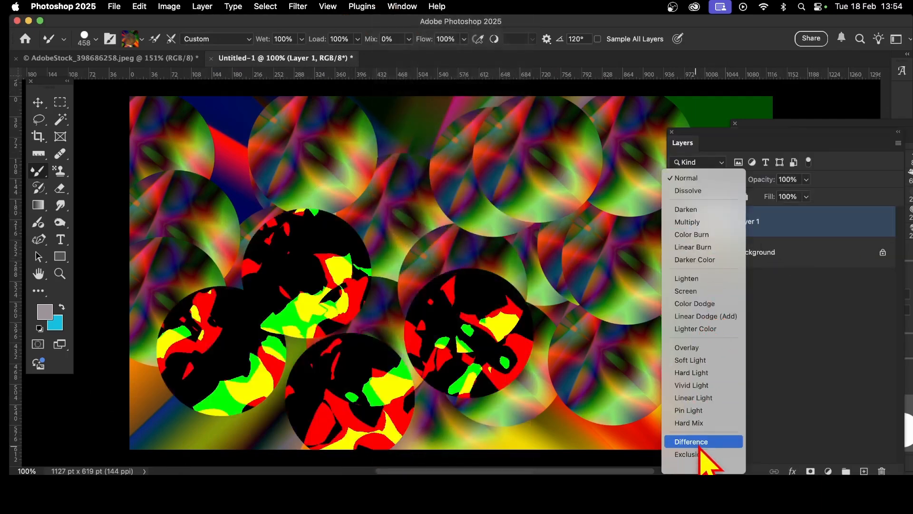
pyautogui.click(698, 443)
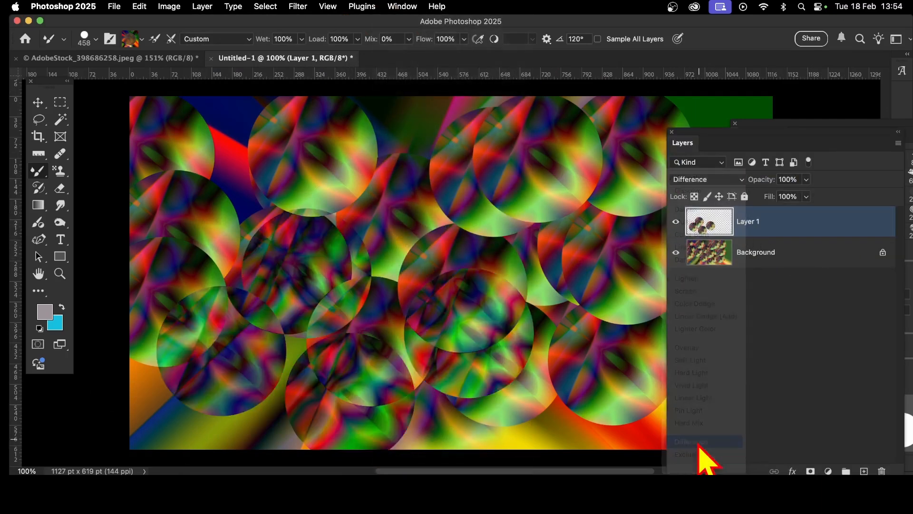
pyautogui.click(706, 180)
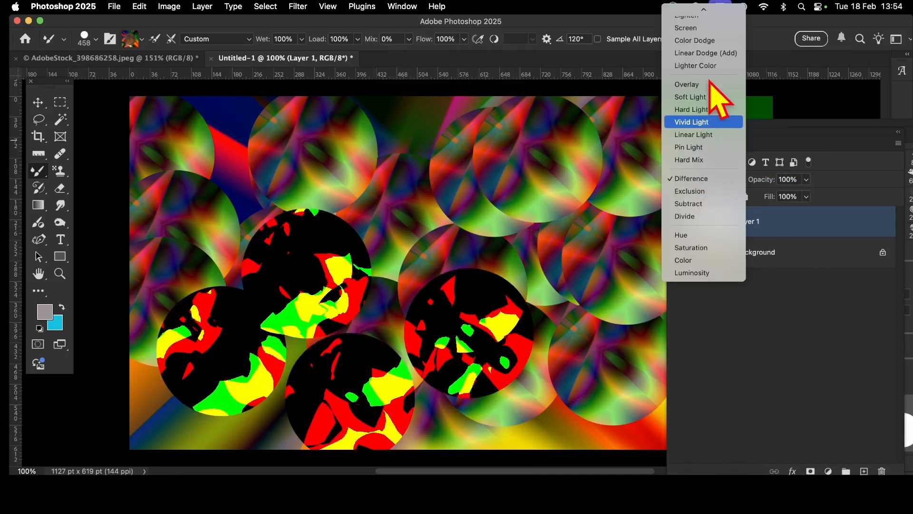
pyautogui.click(699, 160)
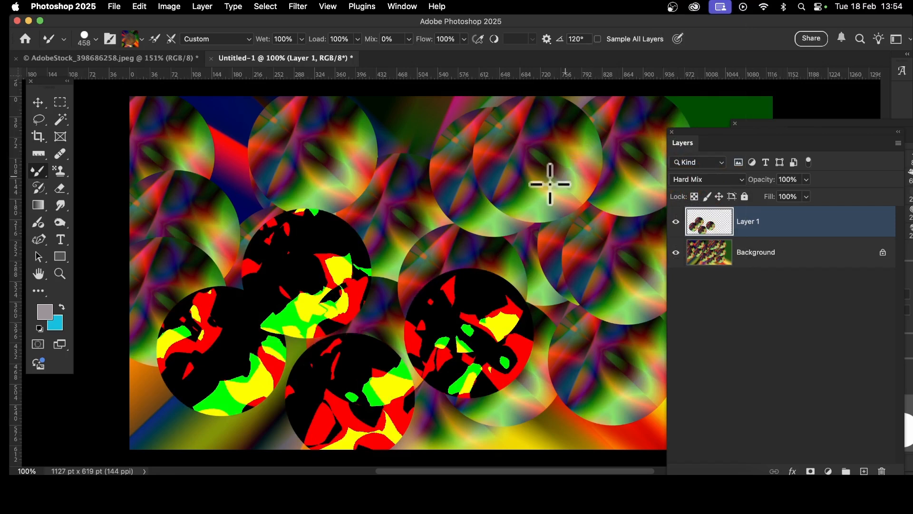
# Step: Stamp six more sampled circles on the Hard Mix layer, down the artwork's right-hand area and along its left edge
pyautogui.click(500, 184)
pyautogui.click(605, 282)
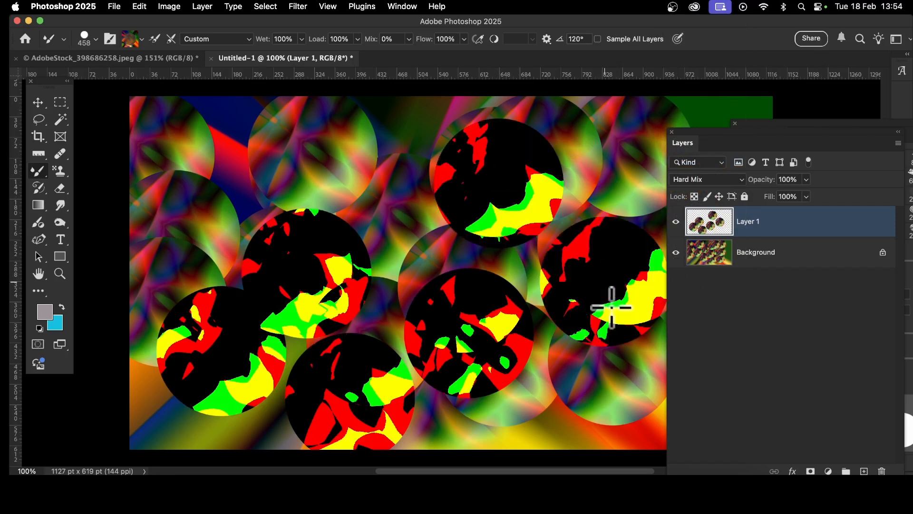
pyautogui.click(607, 410)
pyautogui.click(147, 431)
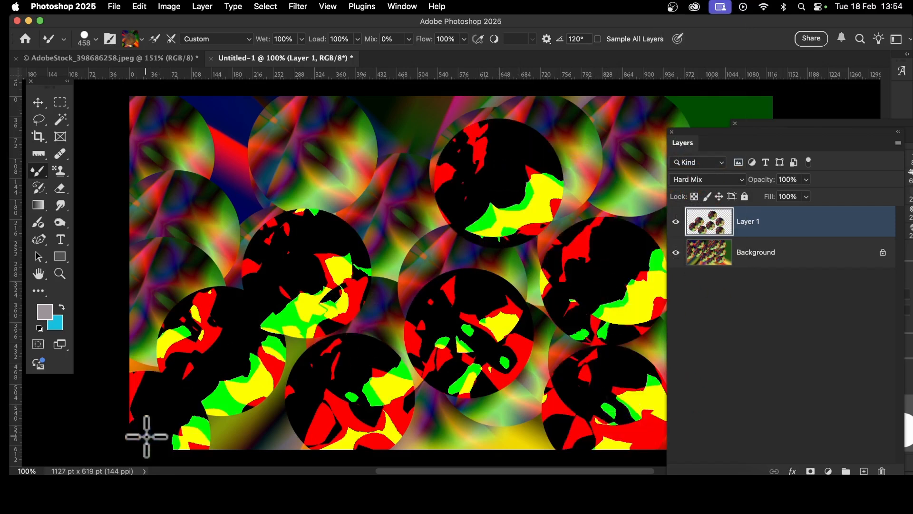
pyautogui.click(163, 286)
pyautogui.click(160, 167)
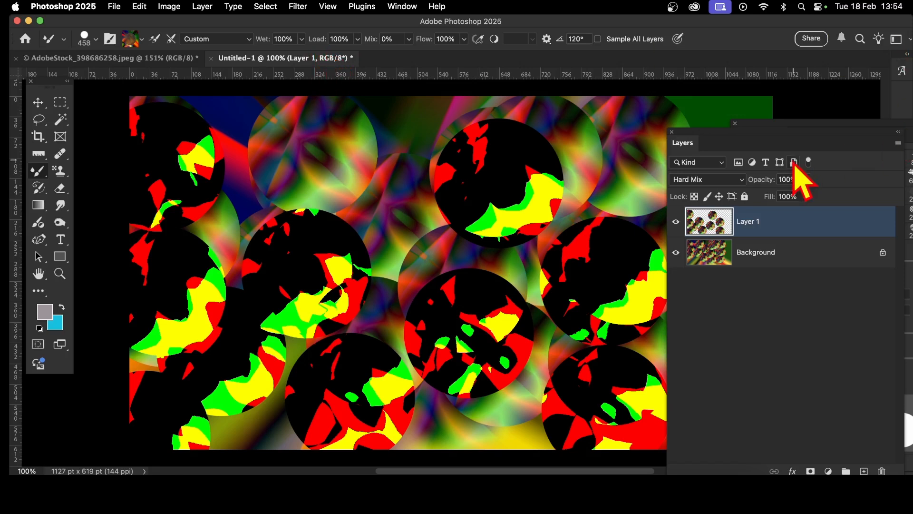
# Step: Apply a Gaussian Blur with a 28.9-pixel radius to Layer 1 and stamp one sharp circle in the artwork's upper left
pyautogui.click(293, 7)
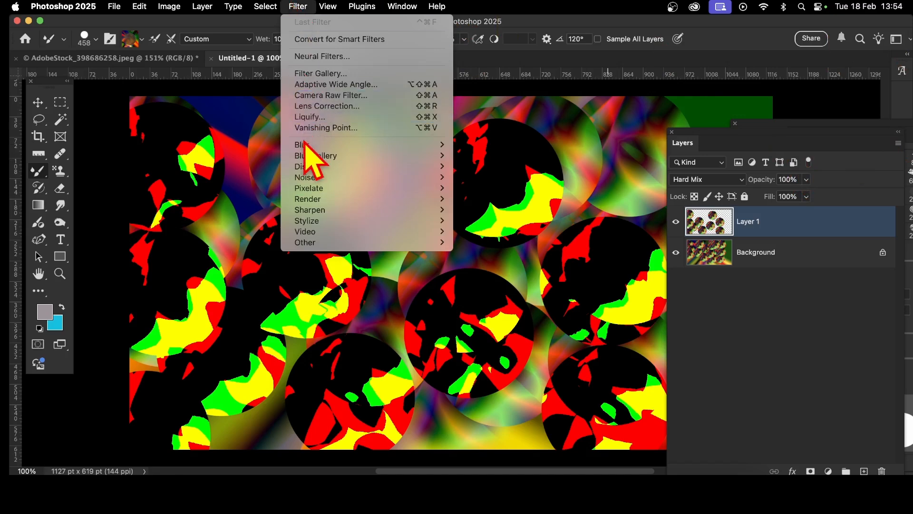
pyautogui.moveTo(333, 144)
pyautogui.click(492, 189)
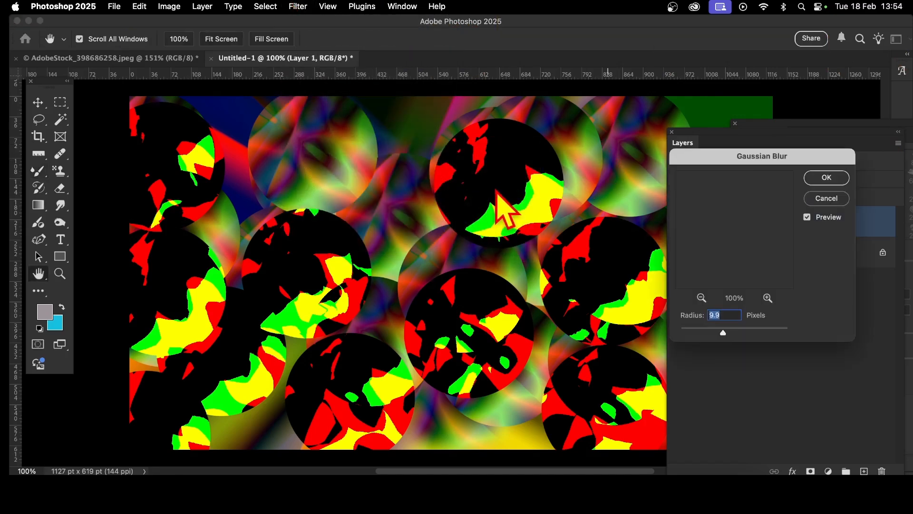
pyautogui.moveTo(730, 333)
pyautogui.mouseDown()
pyautogui.moveTo(748, 332)
pyautogui.moveTo(731, 332)
pyautogui.mouseUp()
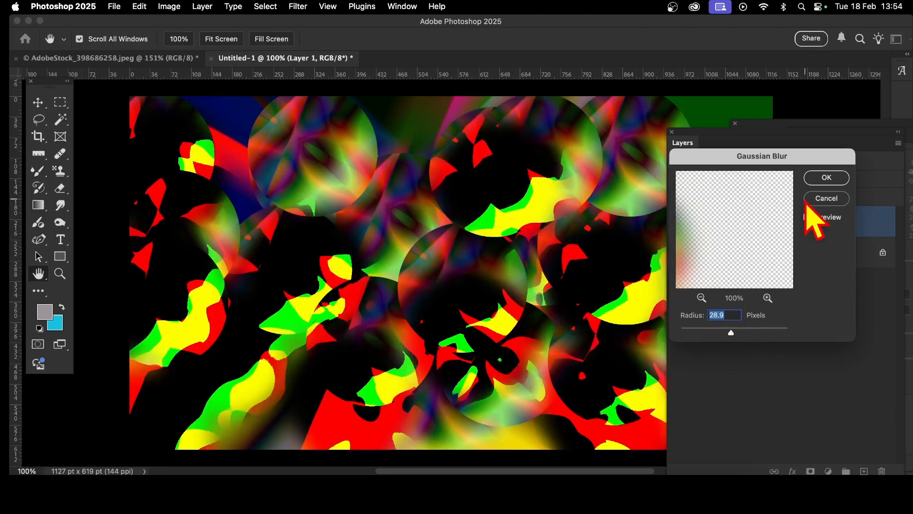
pyautogui.click(827, 178)
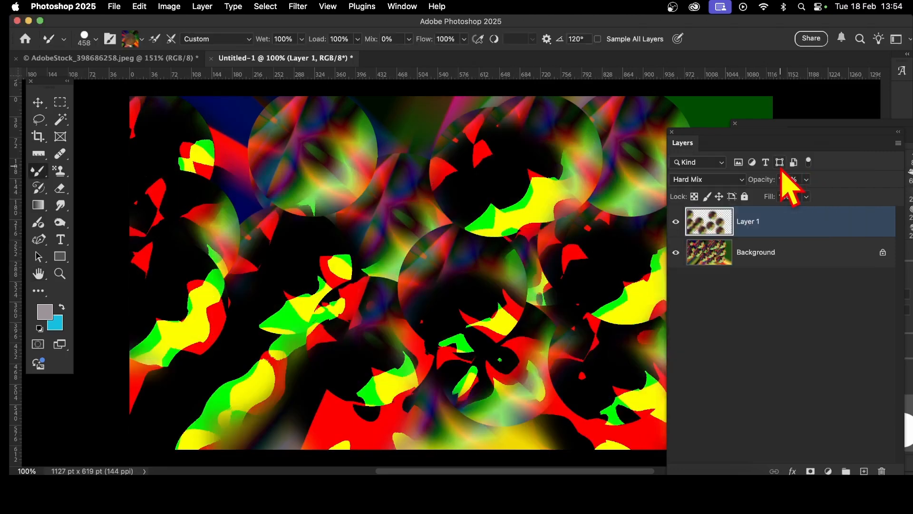
pyautogui.click(302, 207)
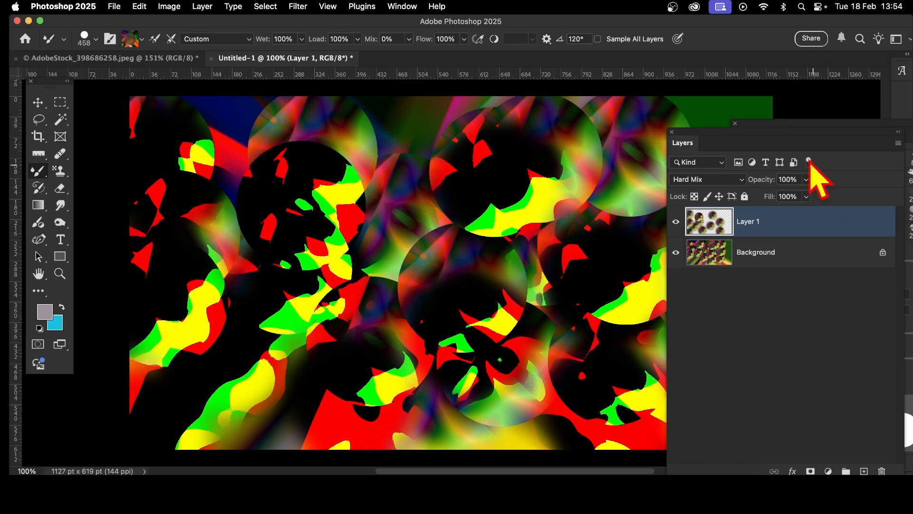
# Step: Bring the brush settings into full view and set the Shape Dynamics size jitter to 94%
pyautogui.click(793, 125)
pyautogui.moveTo(795, 124); pyautogui.dragTo(597, 134)
pyautogui.click(580, 201)
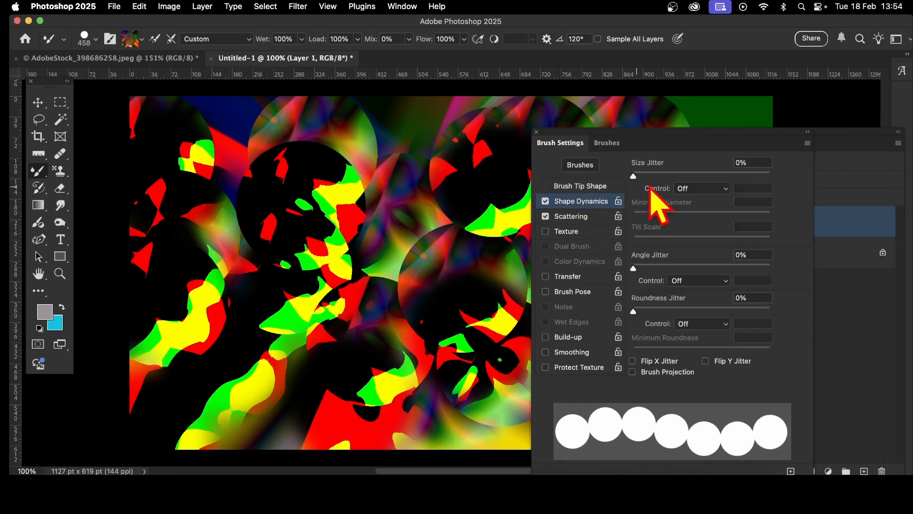
pyautogui.moveTo(672, 174); pyautogui.dragTo(761, 176)
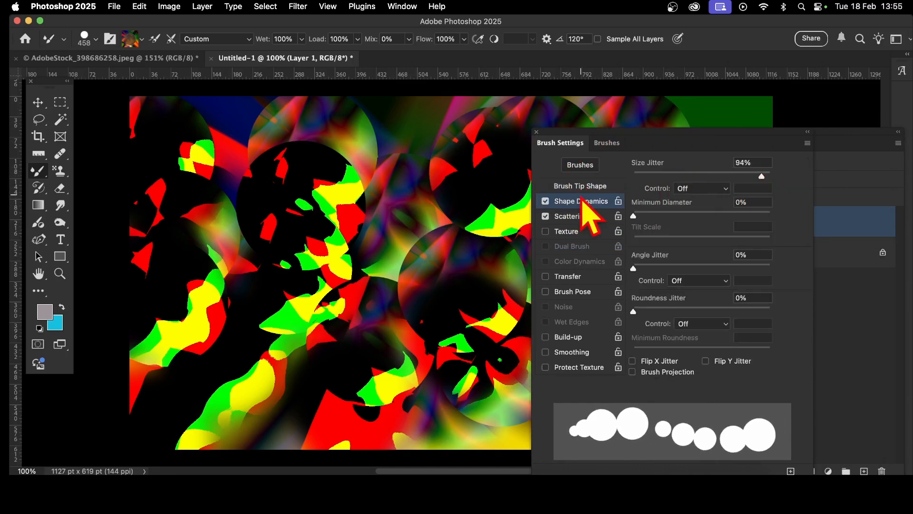
# Step: Stamp and paint size-jittered circles of the sampled gradient on Layer 1 until they cover most of the artwork
pyautogui.click(403, 235)
pyautogui.click(422, 167)
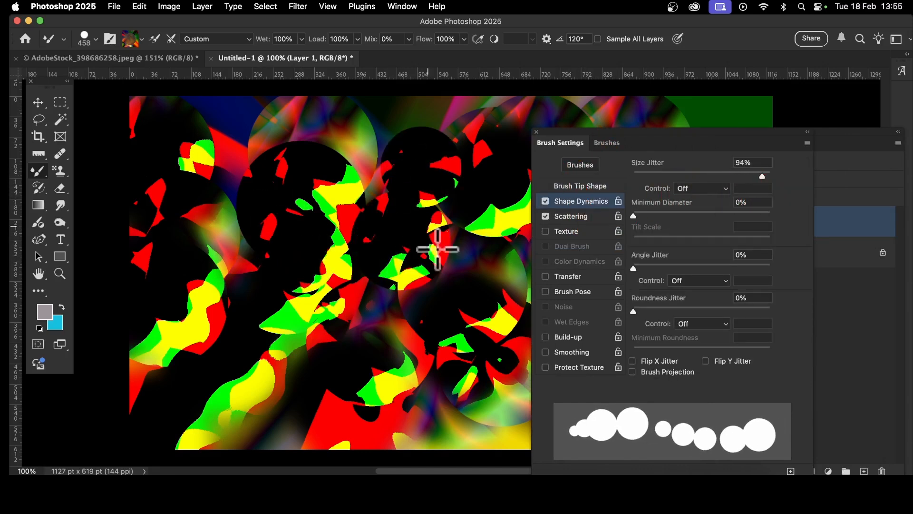
pyautogui.click(425, 360)
pyautogui.click(461, 410)
pyautogui.moveTo(275, 346)
pyautogui.mouseDown()
pyautogui.moveTo(274, 221)
pyautogui.moveTo(344, 350)
pyautogui.moveTo(419, 417)
pyautogui.moveTo(525, 165)
pyautogui.moveTo(785, 112)
pyautogui.mouseUp()
pyautogui.moveTo(353, 166)
pyautogui.mouseDown()
pyautogui.moveTo(135, 125)
pyautogui.moveTo(293, 141)
pyautogui.moveTo(229, 147)
pyautogui.moveTo(222, 367)
pyautogui.moveTo(361, 404)
pyautogui.moveTo(522, 412)
pyautogui.moveTo(254, 349)
pyautogui.moveTo(279, 334)
pyautogui.mouseUp()
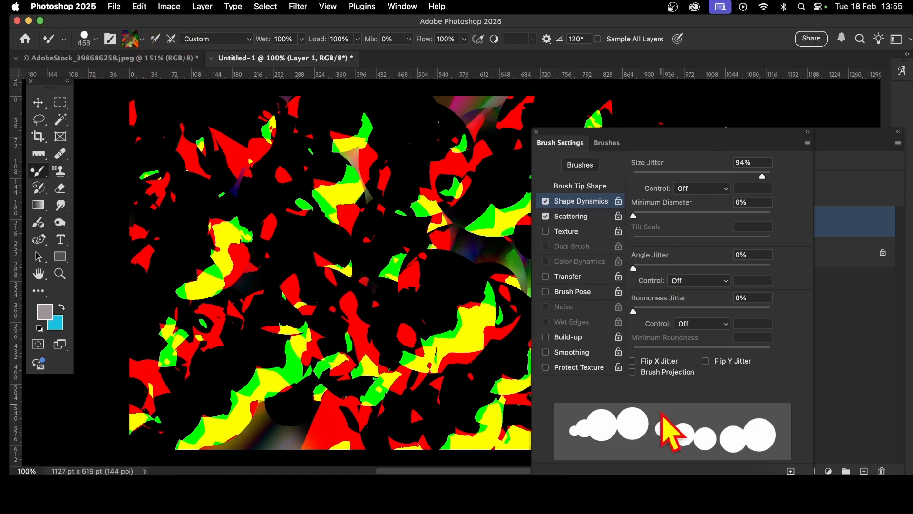
# Step: Set the brush scatter to 525% on both axes and paint scattered circles across the artwork
pyautogui.click(573, 217)
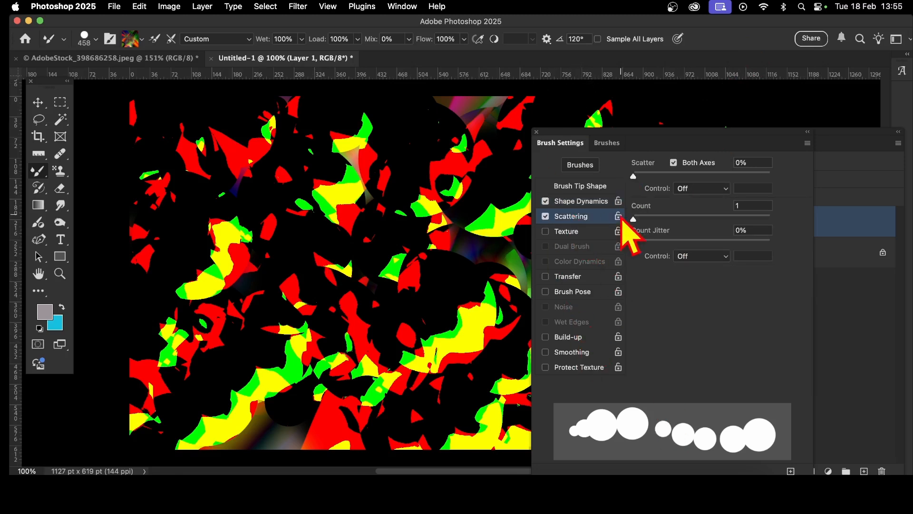
pyautogui.moveTo(654, 176); pyautogui.dragTo(705, 176)
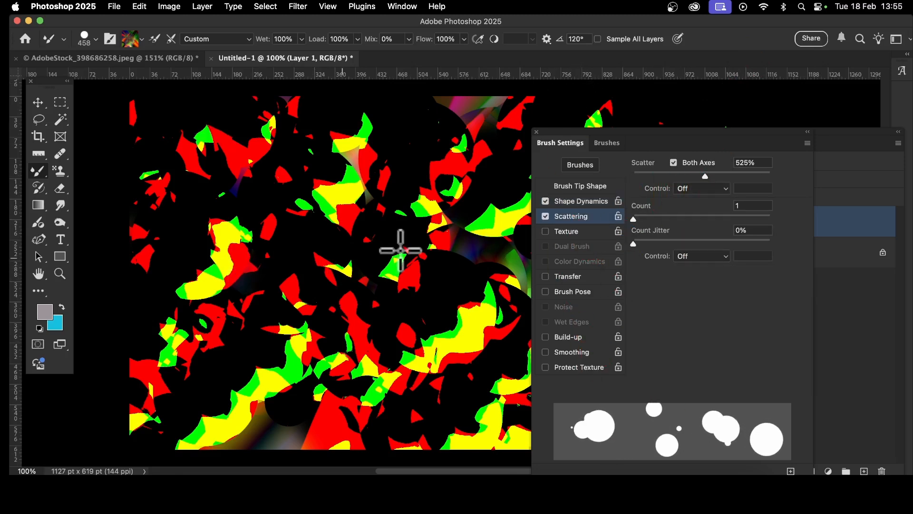
pyautogui.moveTo(400, 251)
pyautogui.mouseDown()
pyautogui.moveTo(425, 310)
pyautogui.moveTo(425, 183)
pyautogui.moveTo(320, 237)
pyautogui.moveTo(113, 309)
pyautogui.moveTo(350, 342)
pyautogui.moveTo(491, 229)
pyautogui.moveTo(524, 188)
pyautogui.moveTo(567, 361)
pyautogui.moveTo(301, 190)
pyautogui.moveTo(303, 200)
pyautogui.mouseUp()
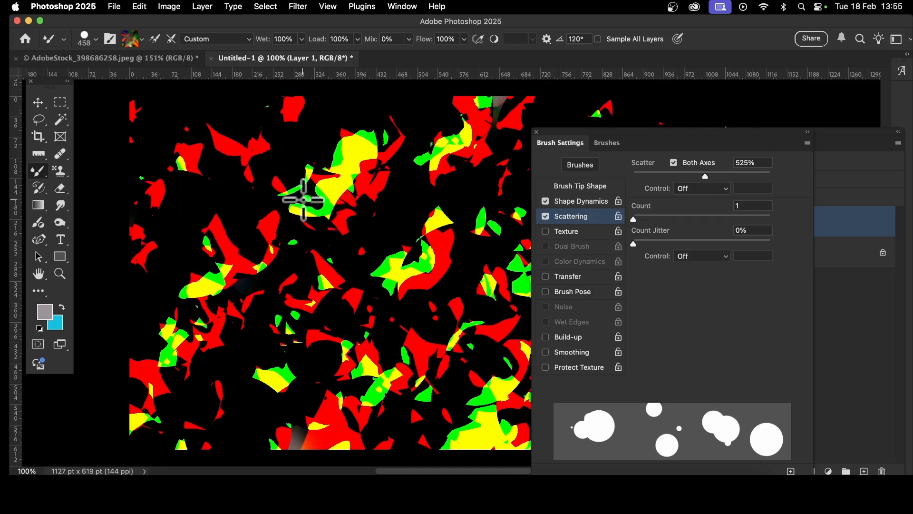